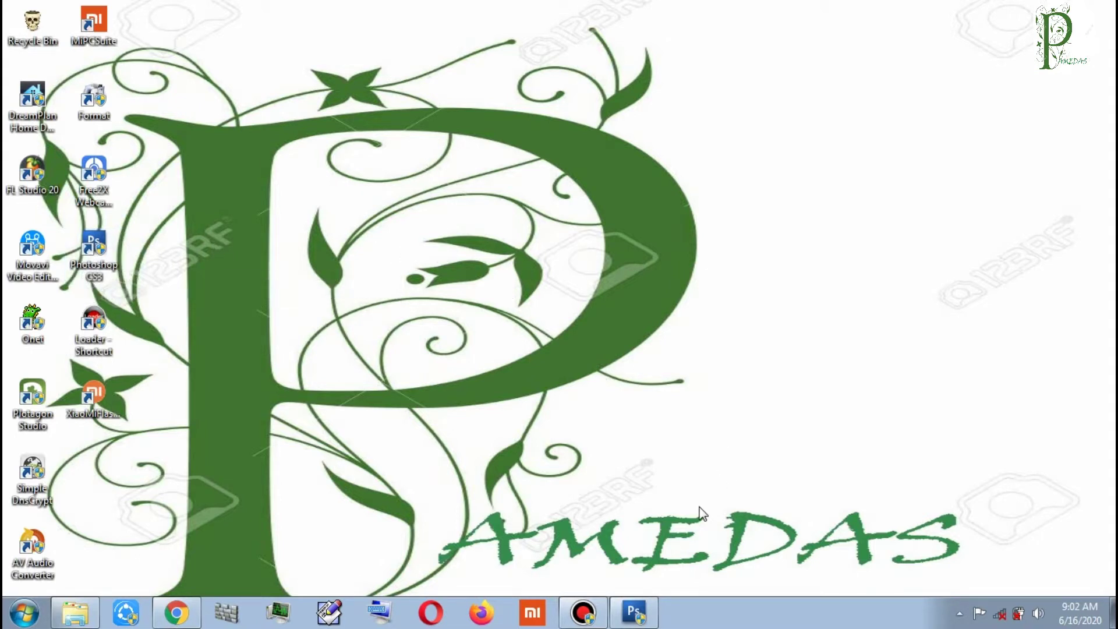
Open Wis.jpg from the Foto folder on drive D in Photoshop
click(639, 615)
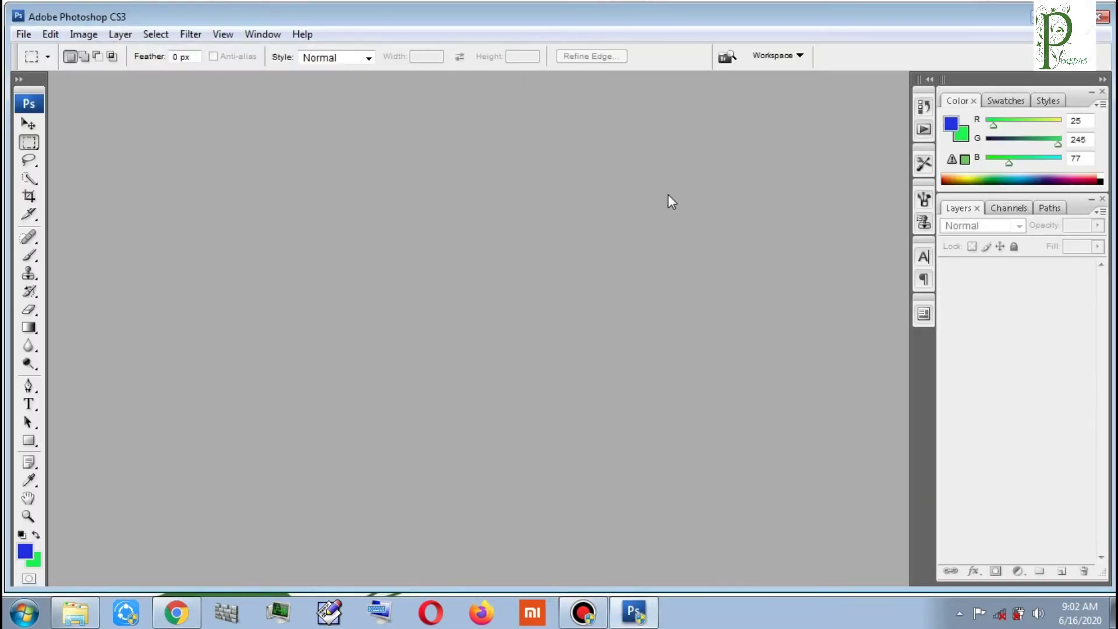
click(25, 35)
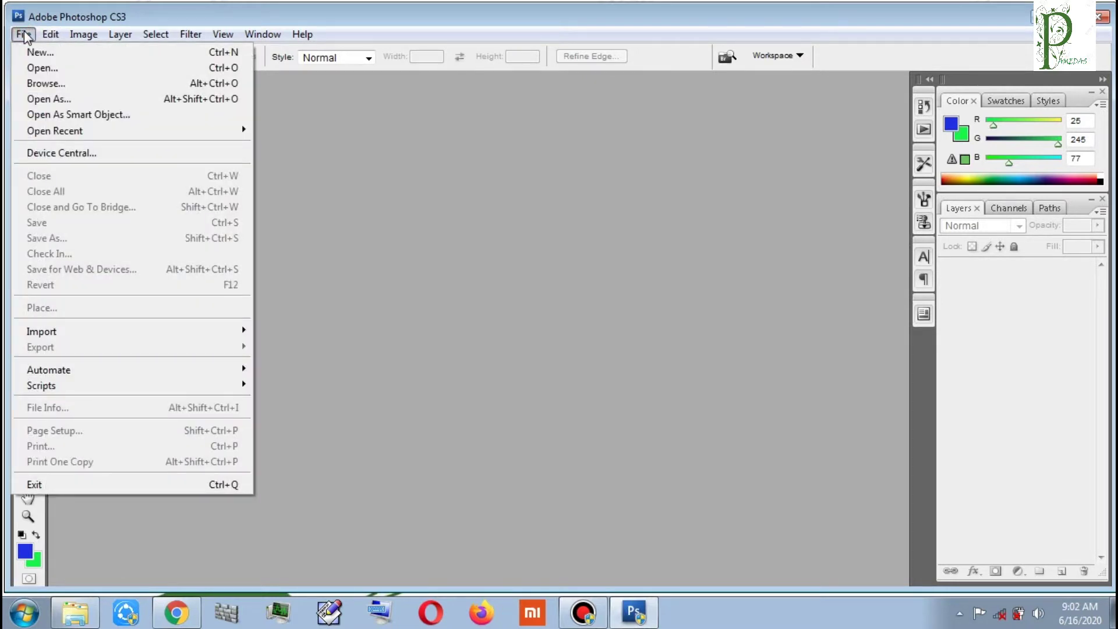
click(38, 70)
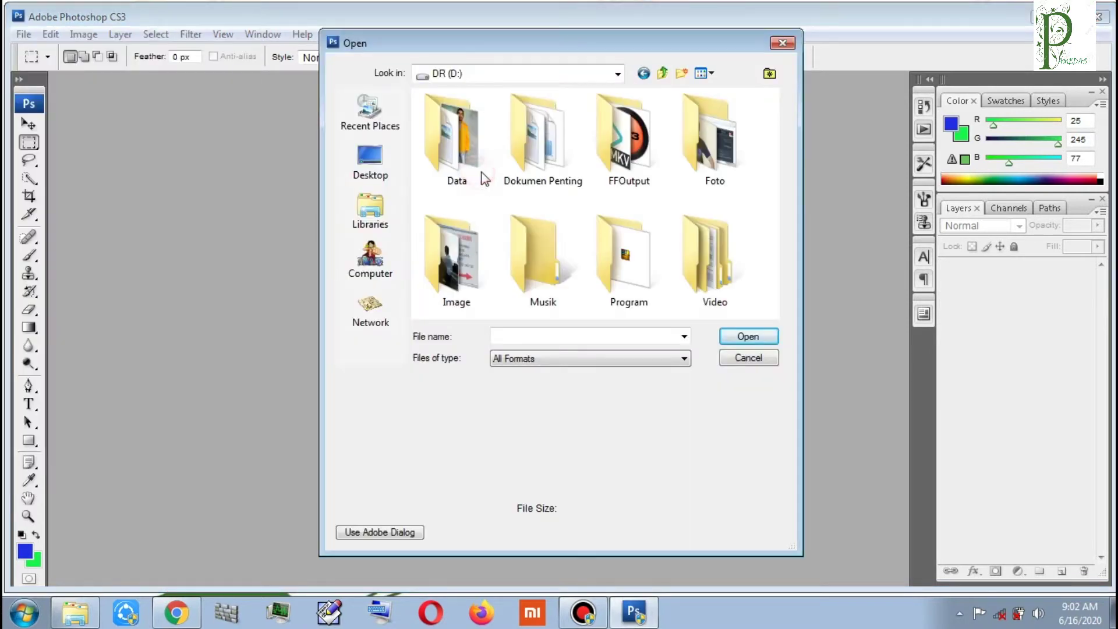
double_click(712, 166)
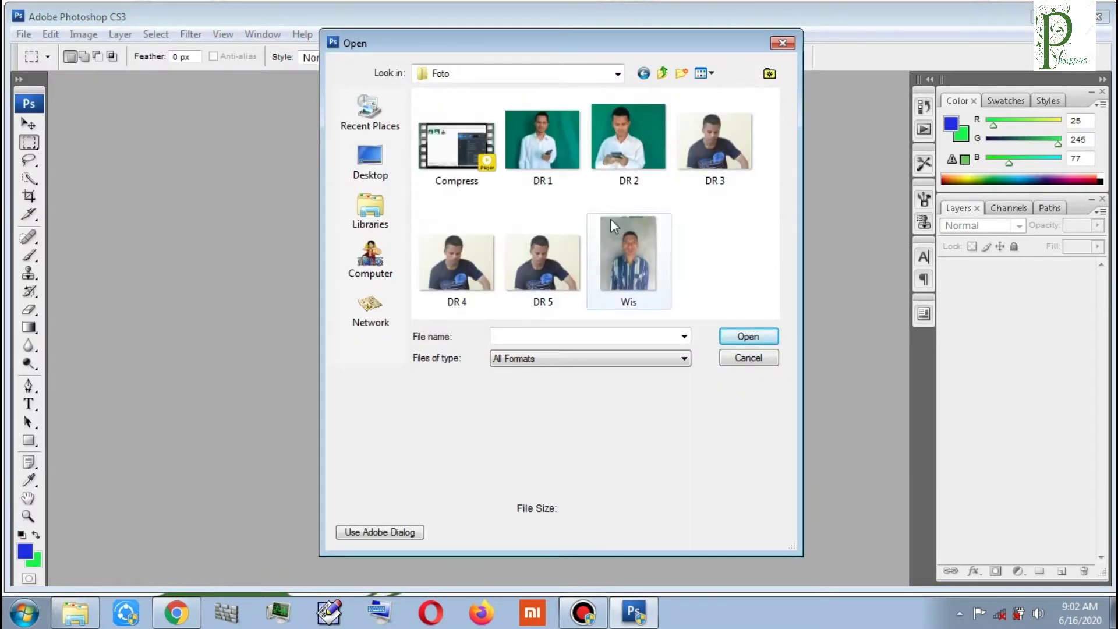
mouse_move(627, 249)
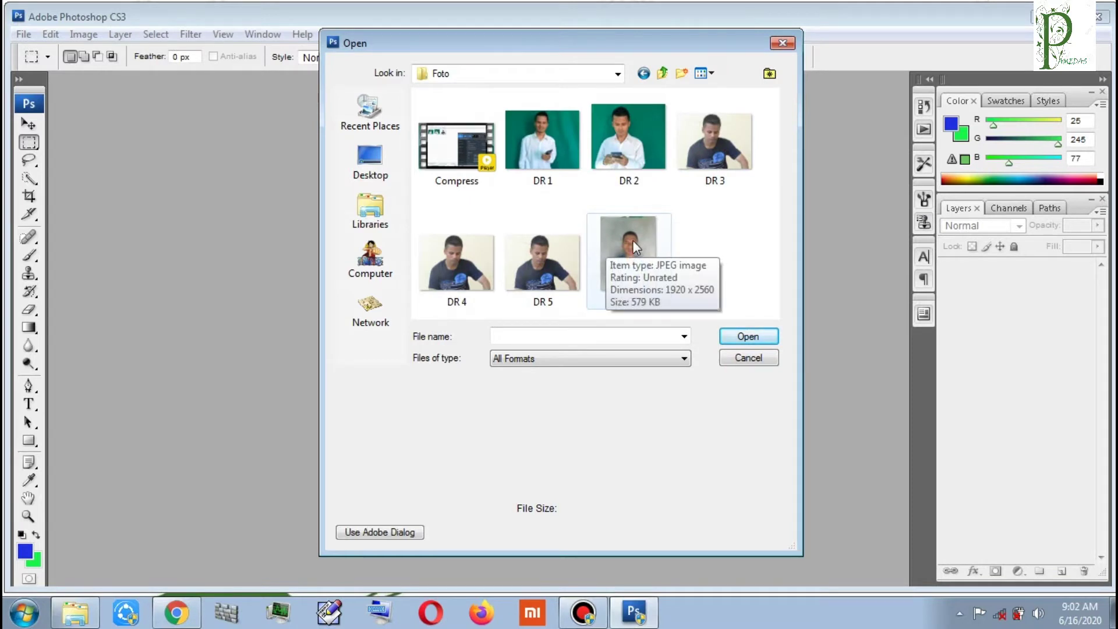
click(632, 240)
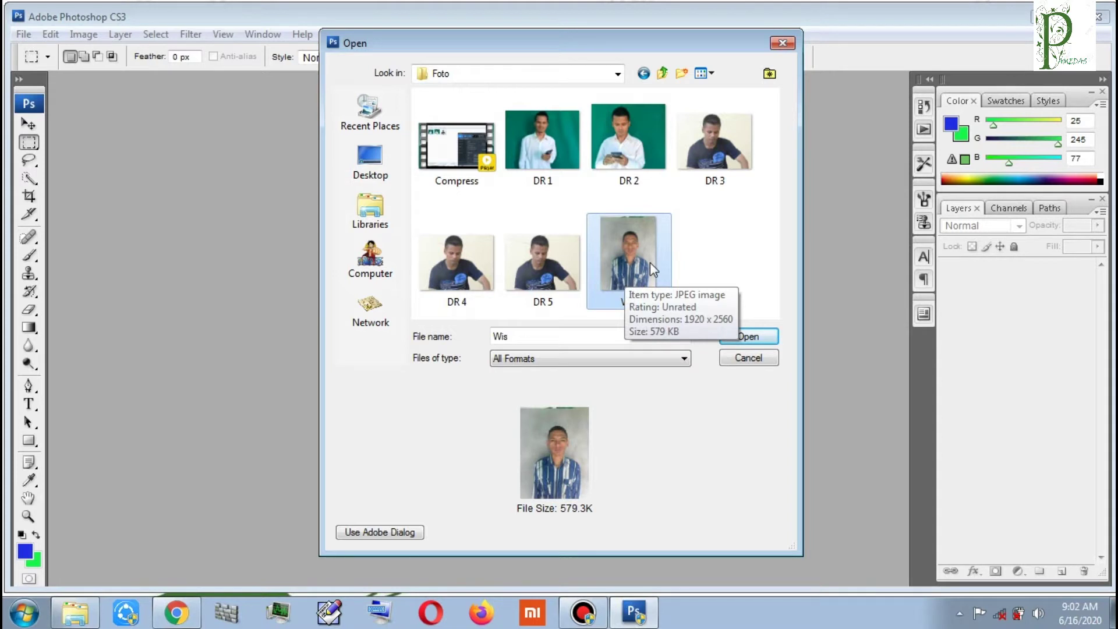
click(749, 335)
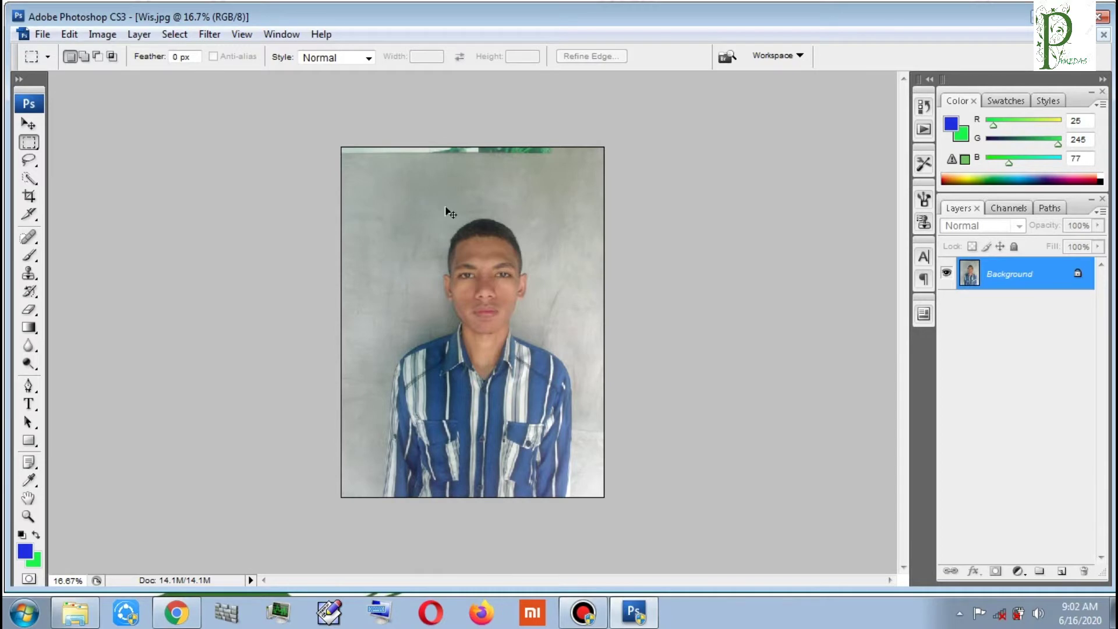
Set the background colour to deep red, RGB 188, 23, 50 (bc1732)
key(ctrl+plus)
key(ctrl+plus)
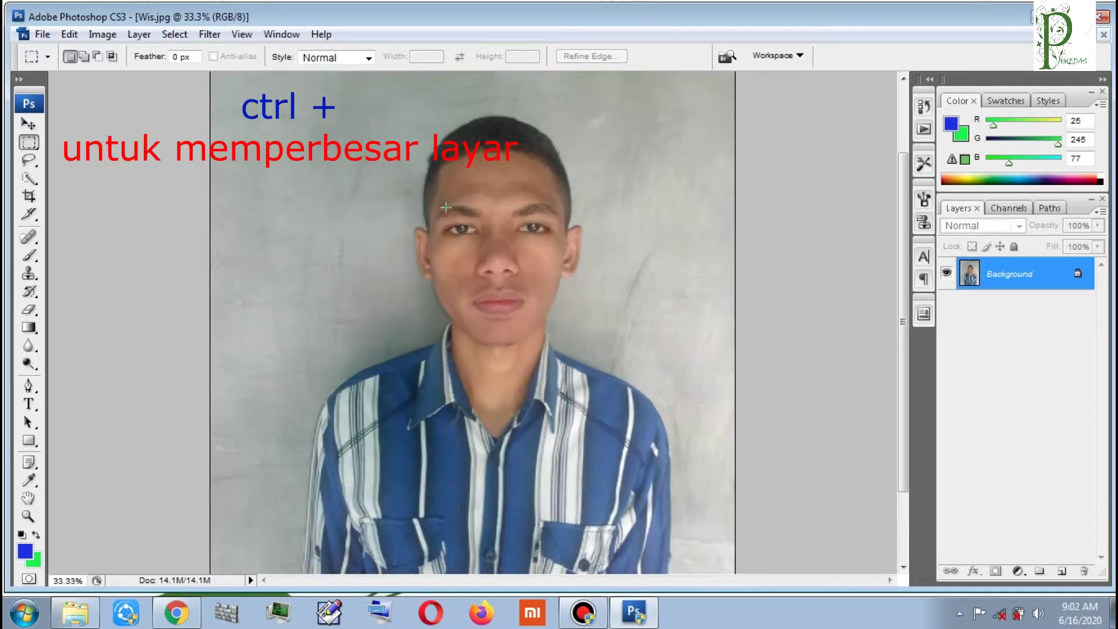
key(ctrl+minus)
key(ctrl+minus)
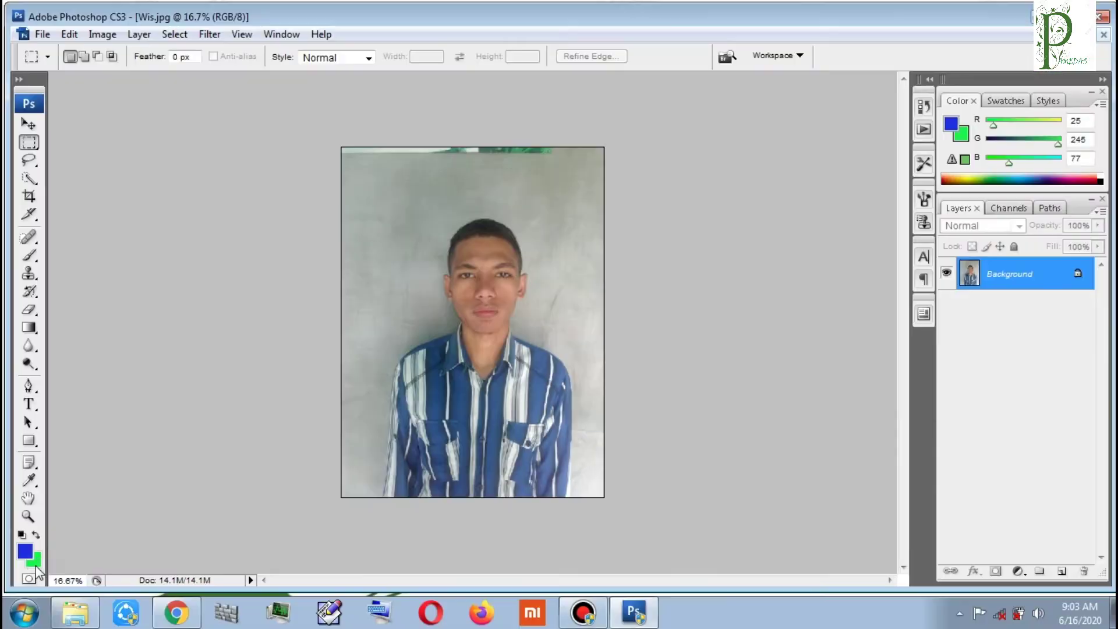
click(36, 562)
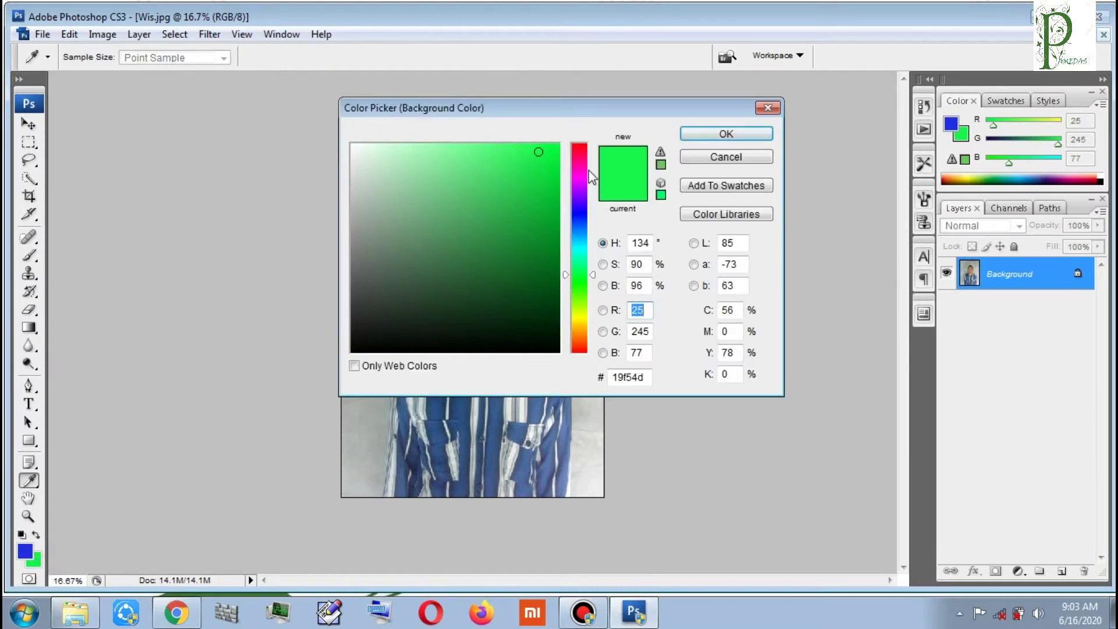
click(581, 151)
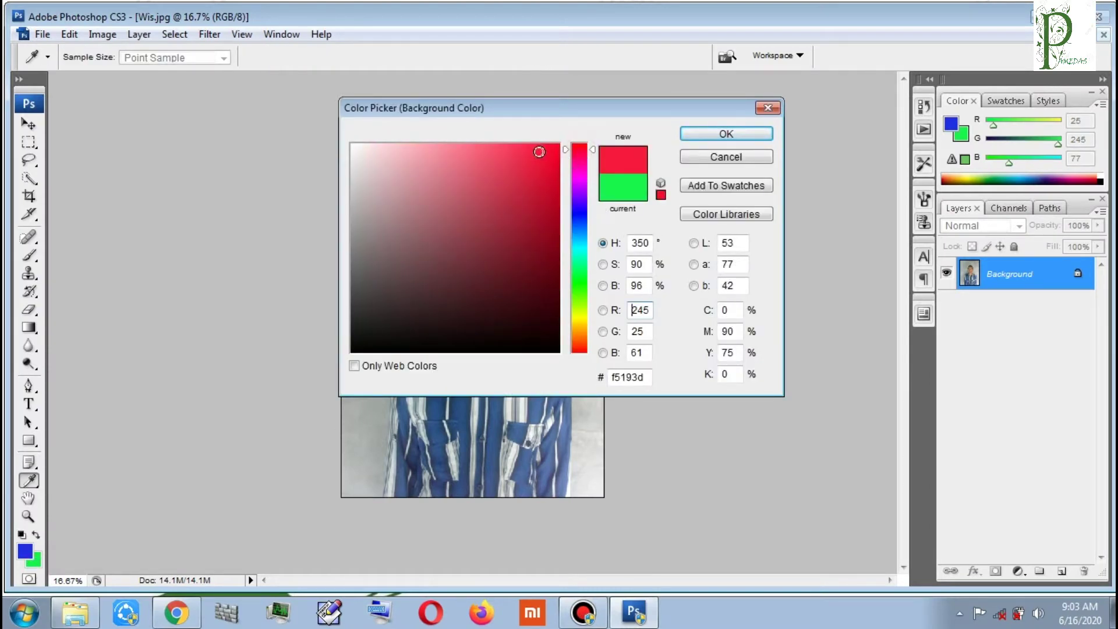
drag(539, 152, 546, 163)
drag(545, 204, 545, 229)
click(537, 189)
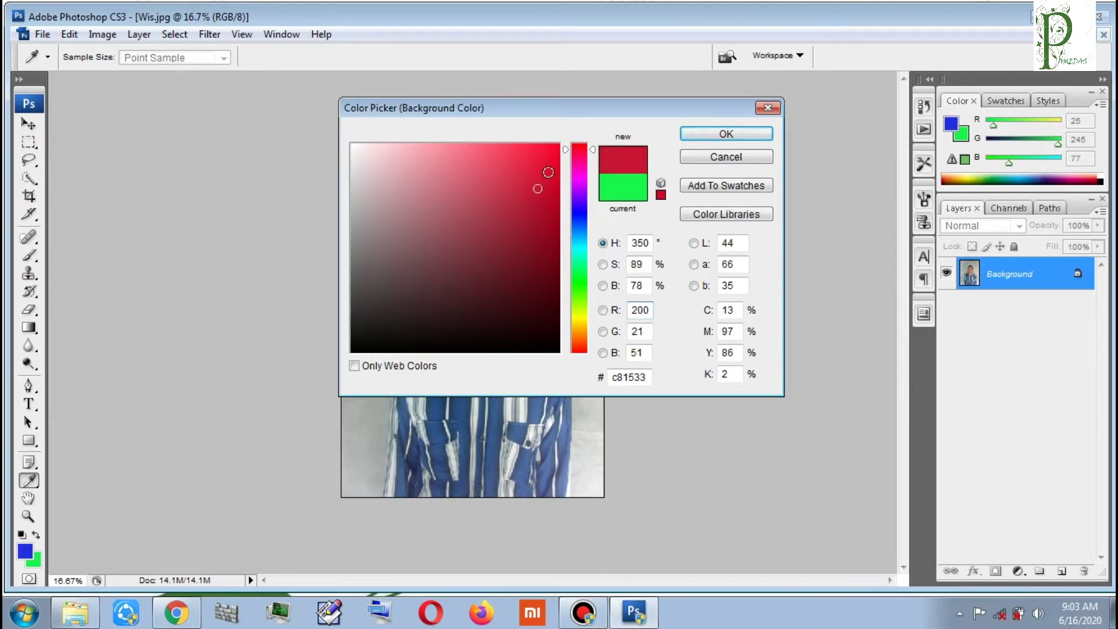
click(533, 157)
click(539, 214)
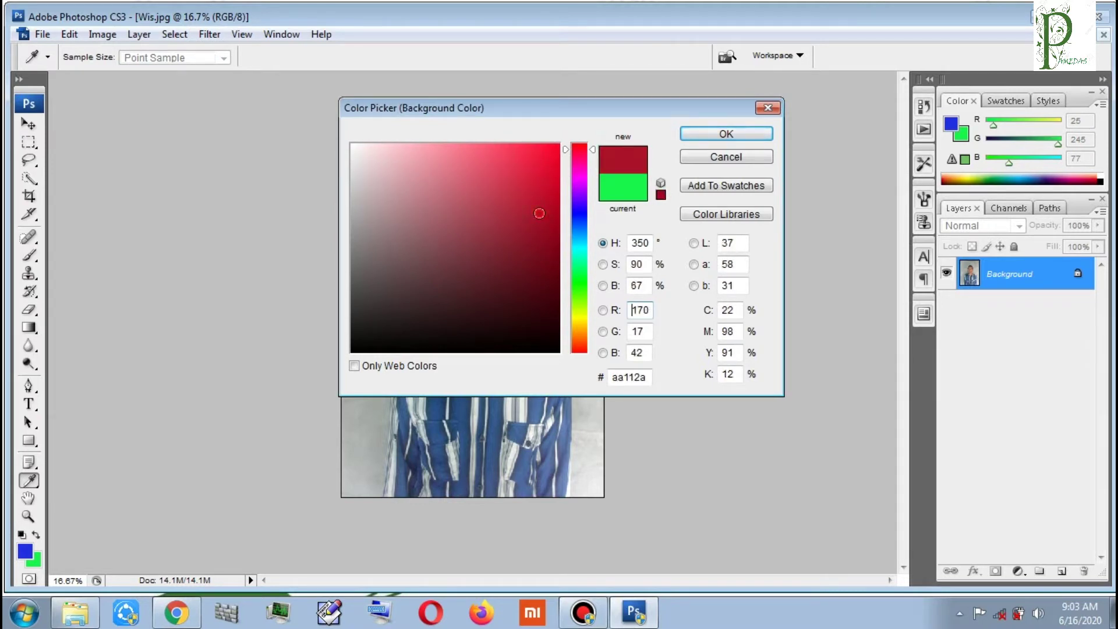
click(534, 198)
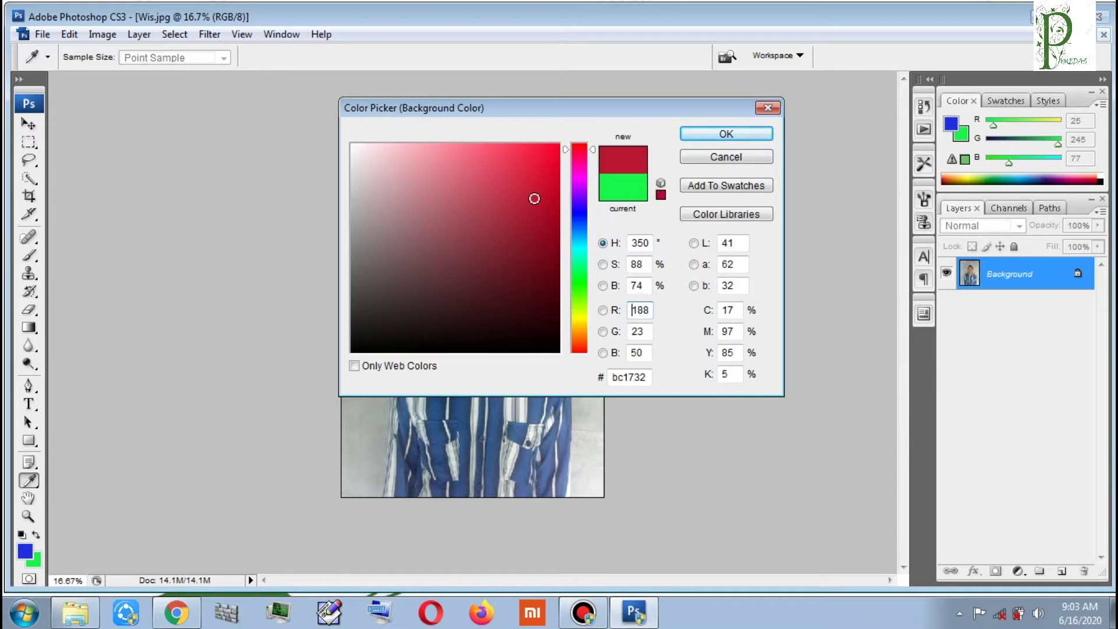
click(722, 135)
key(m)
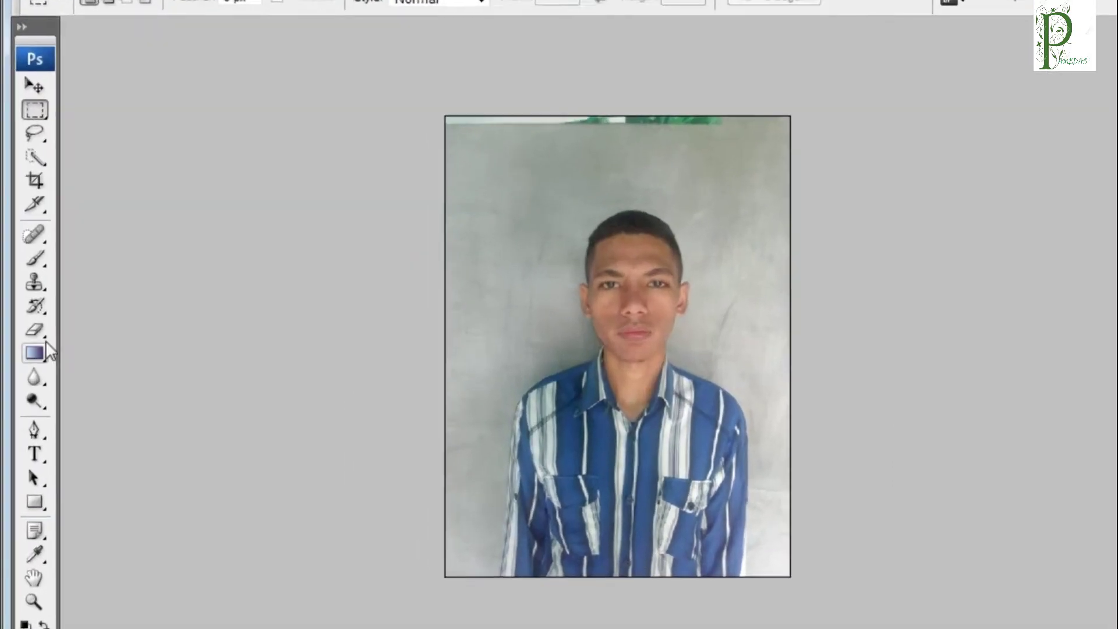
click(29, 310)
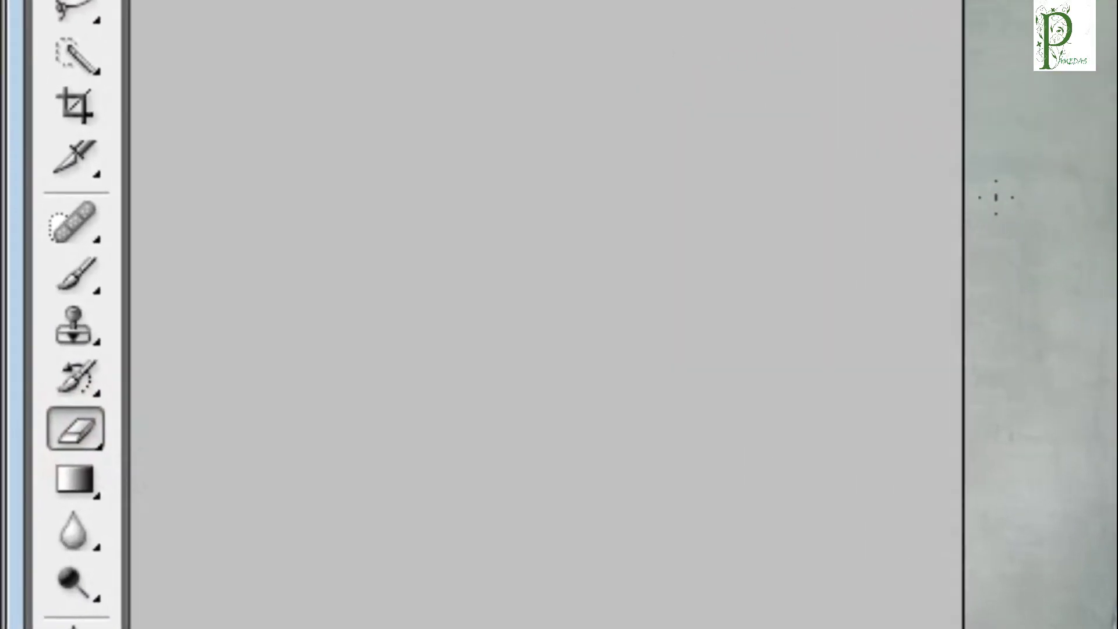
Set up the plain Eraser with a hard brush enlarged to 246 px
right_click(357, 225)
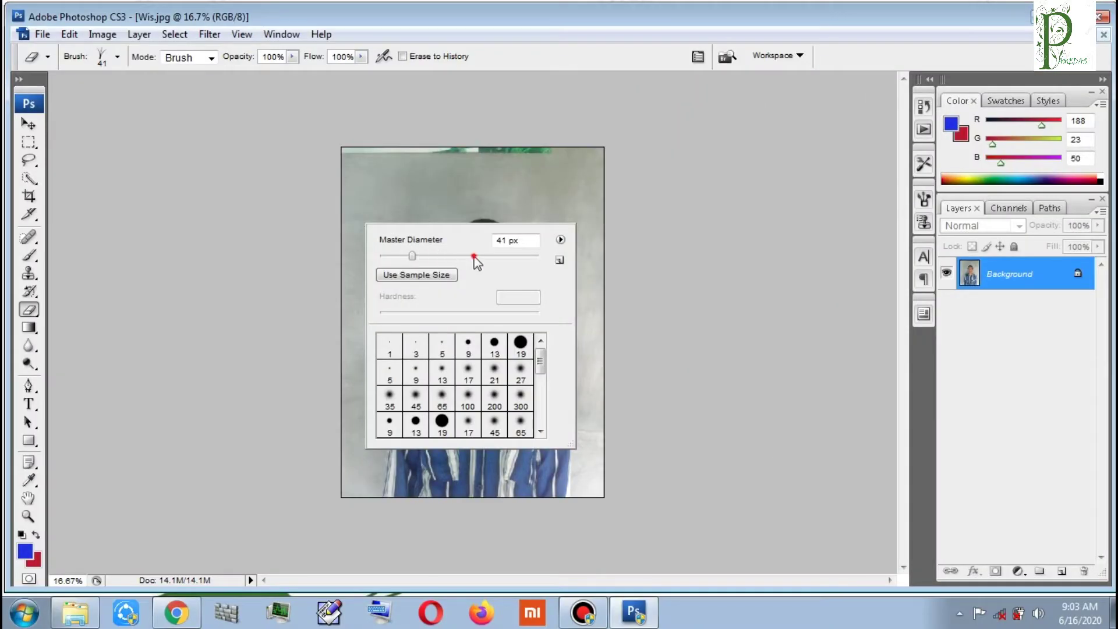
click(521, 344)
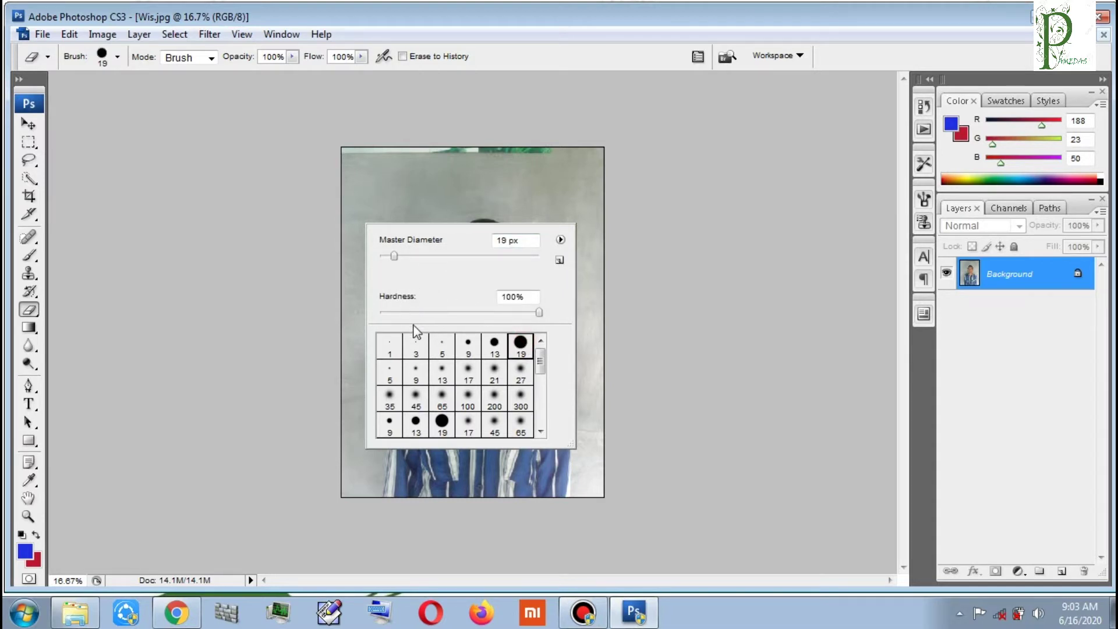
right_click(31, 313)
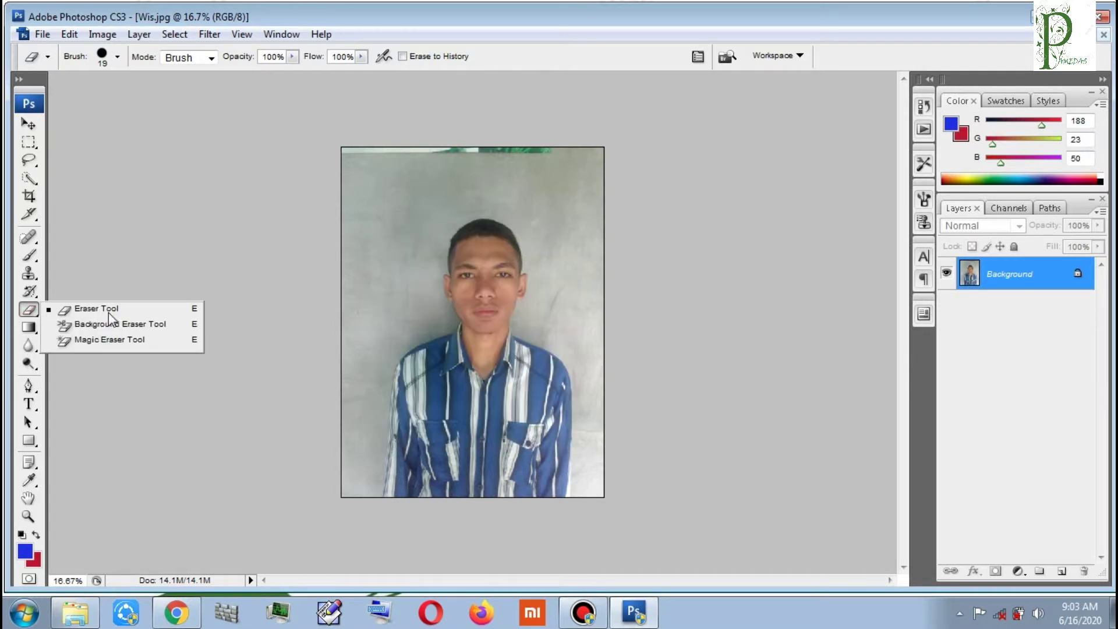
click(110, 310)
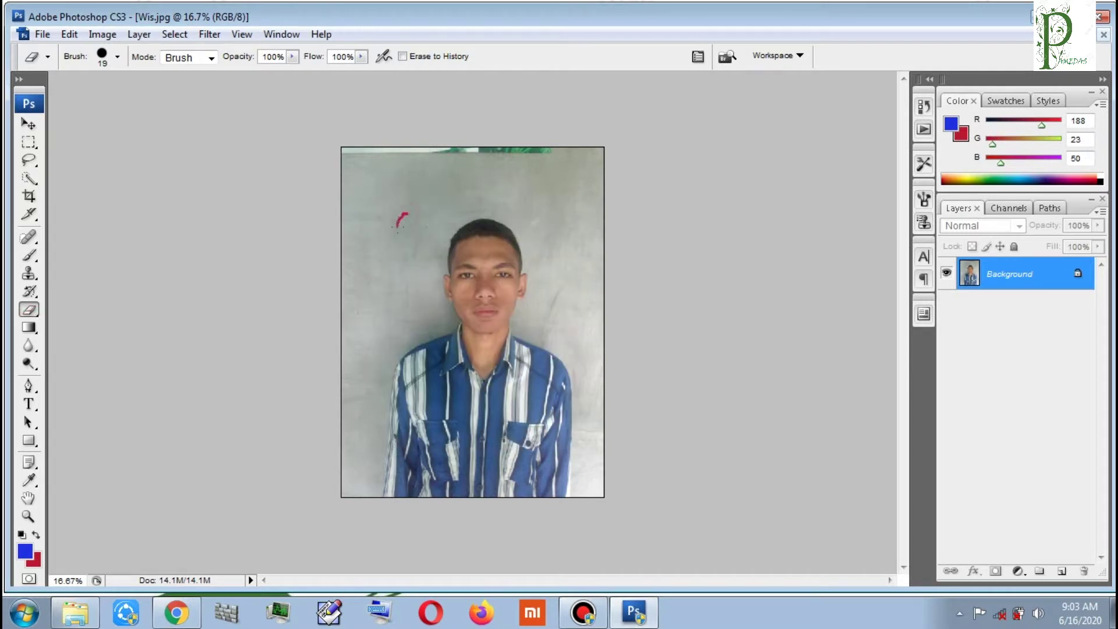
right_click(433, 204)
drag(494, 234, 575, 234)
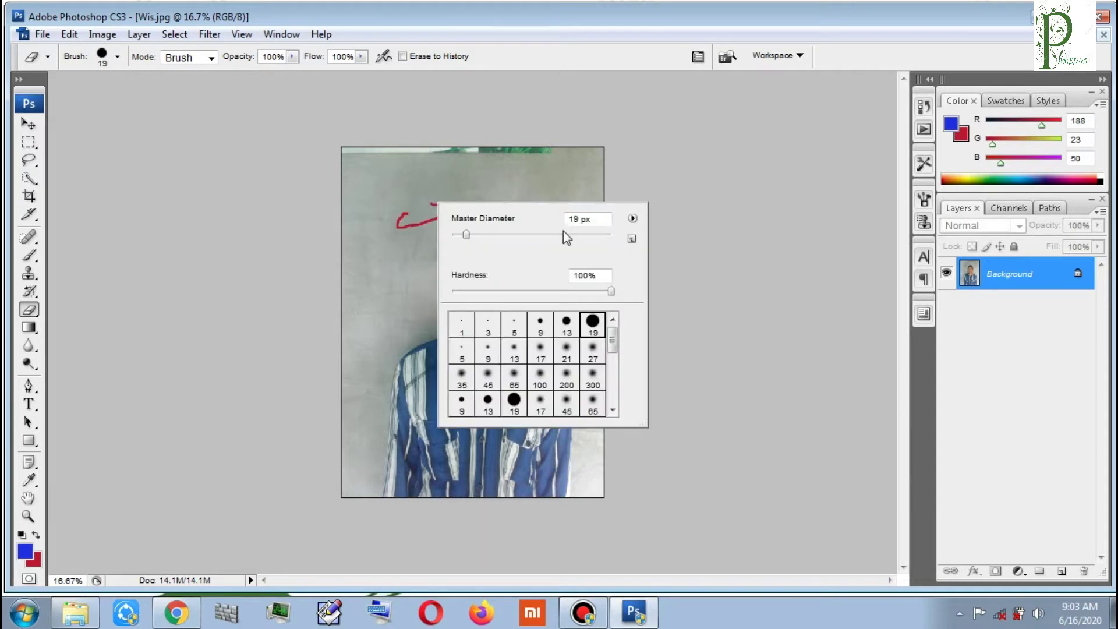
Erase test red patches on the top-left wall, enlarging the eraser to 267 px
click(409, 179)
click(400, 202)
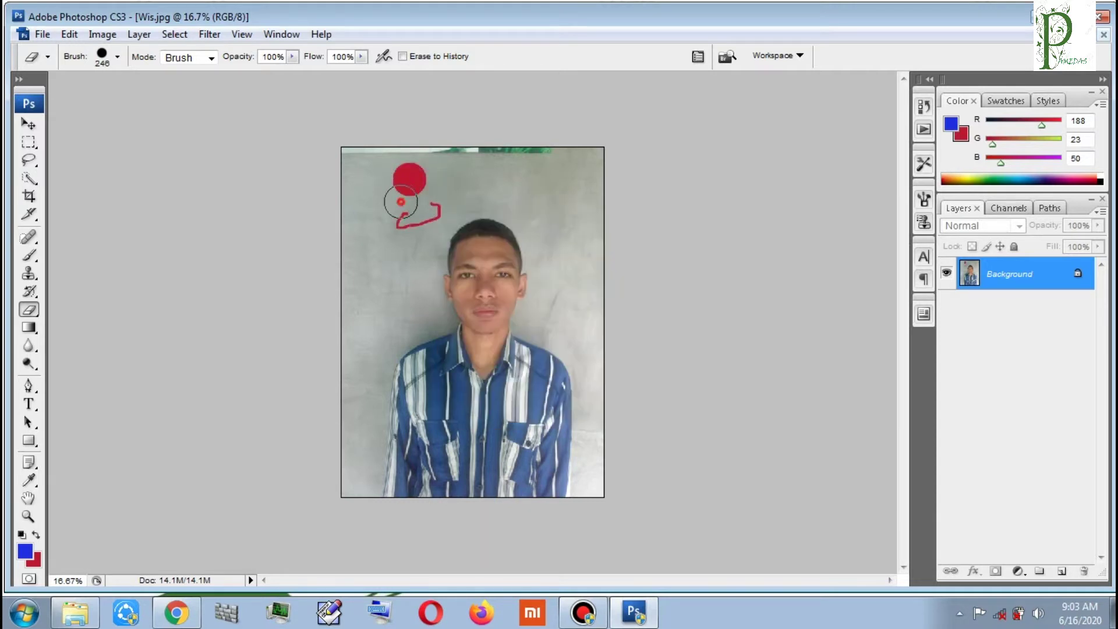
right_click(402, 202)
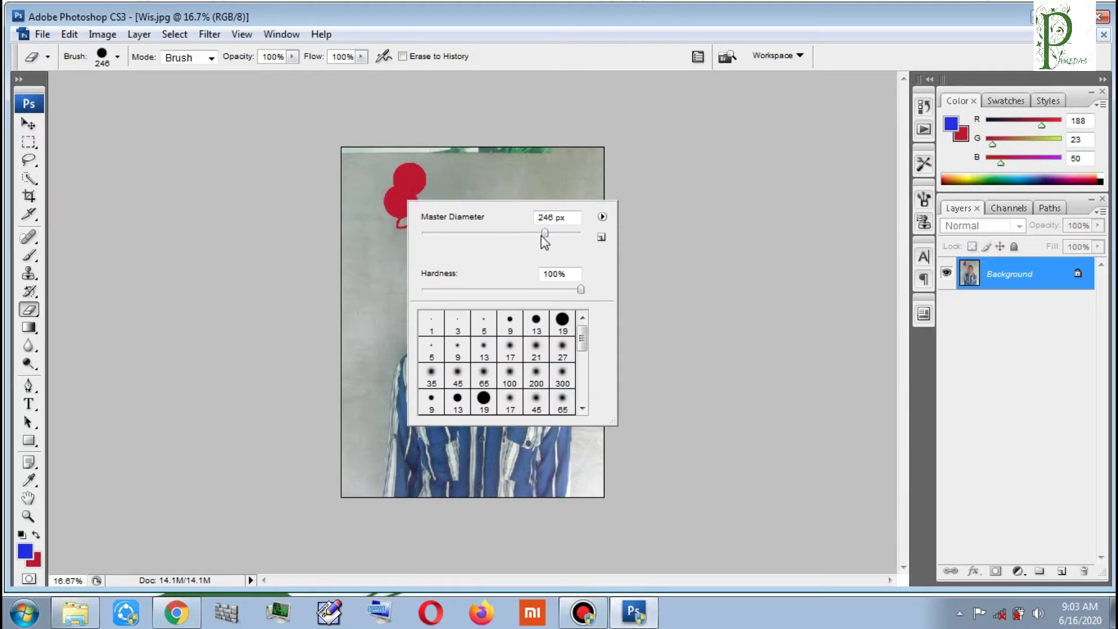
drag(542, 235, 547, 234)
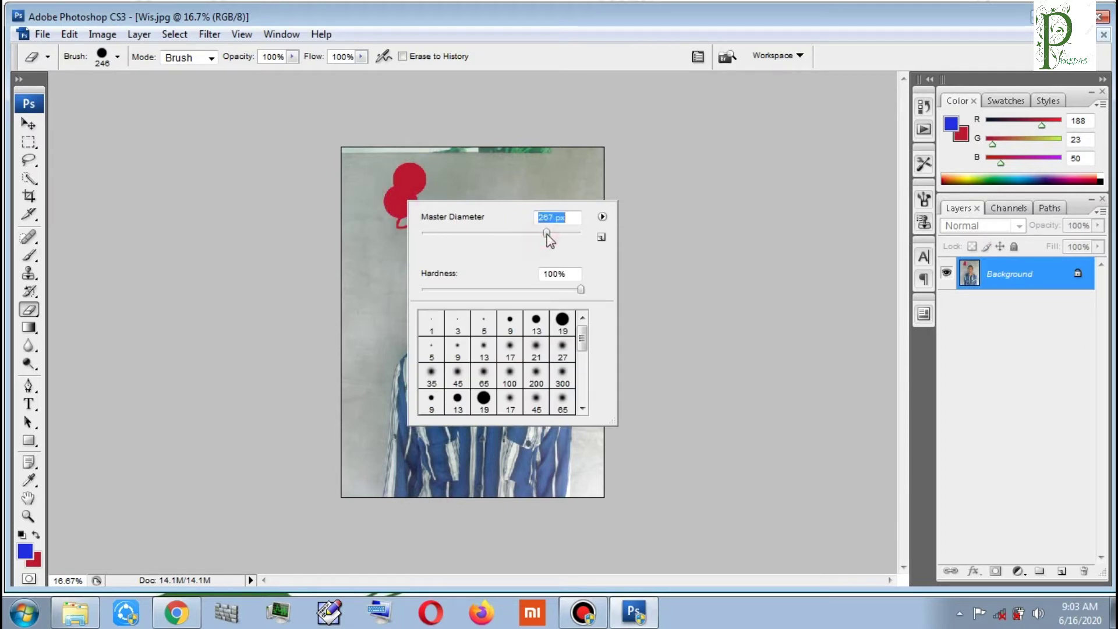
click(384, 220)
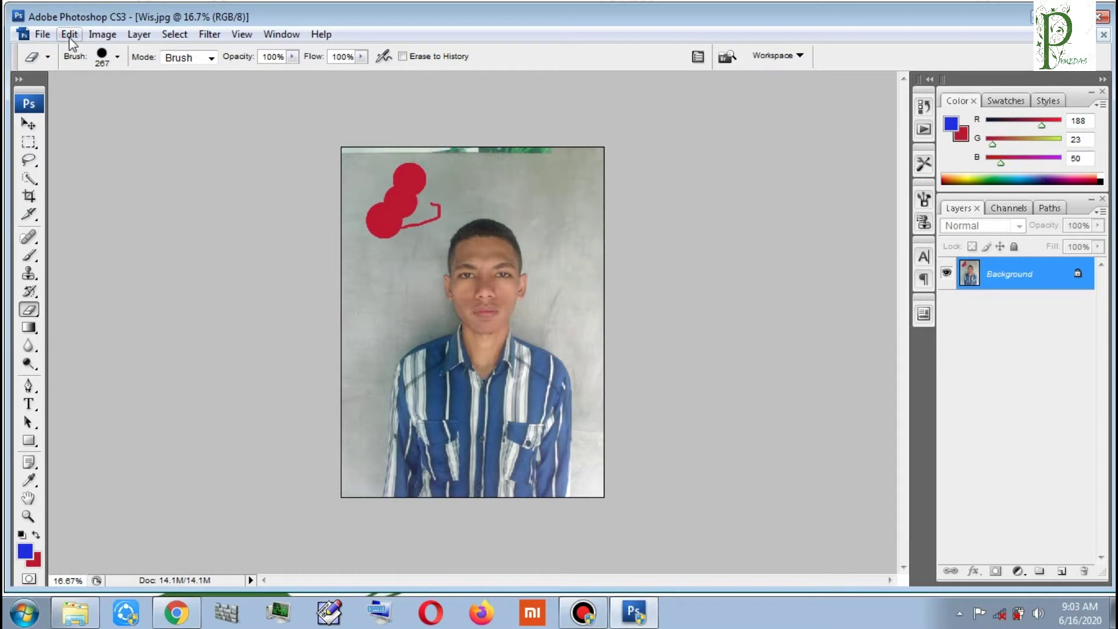
Use Edit > Step Backward repeatedly to undo the red test strokes
click(69, 35)
click(91, 53)
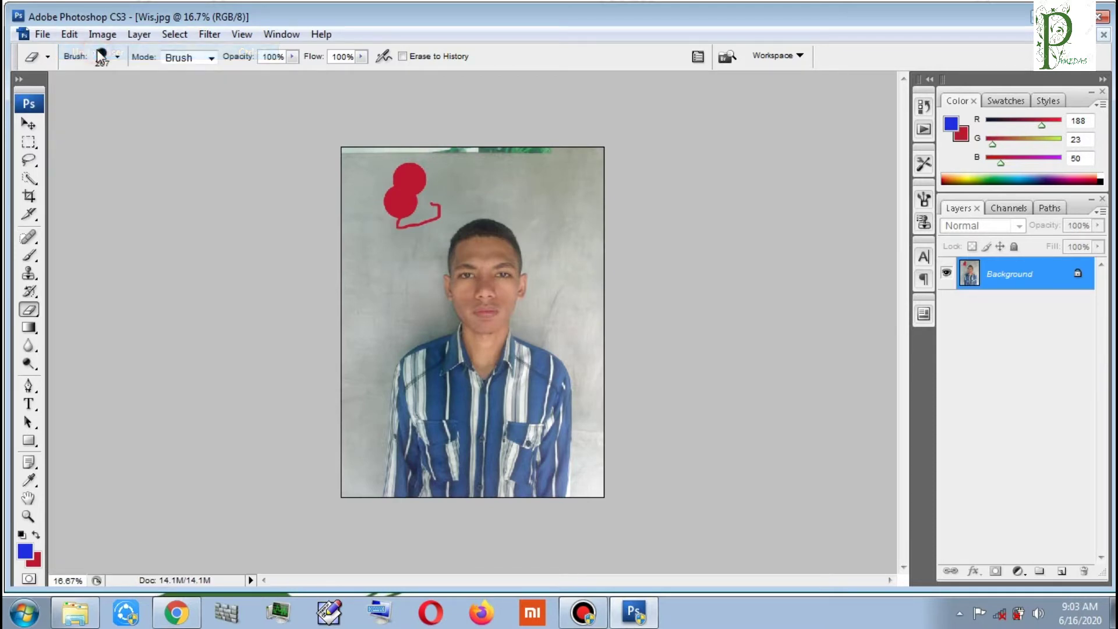
click(69, 34)
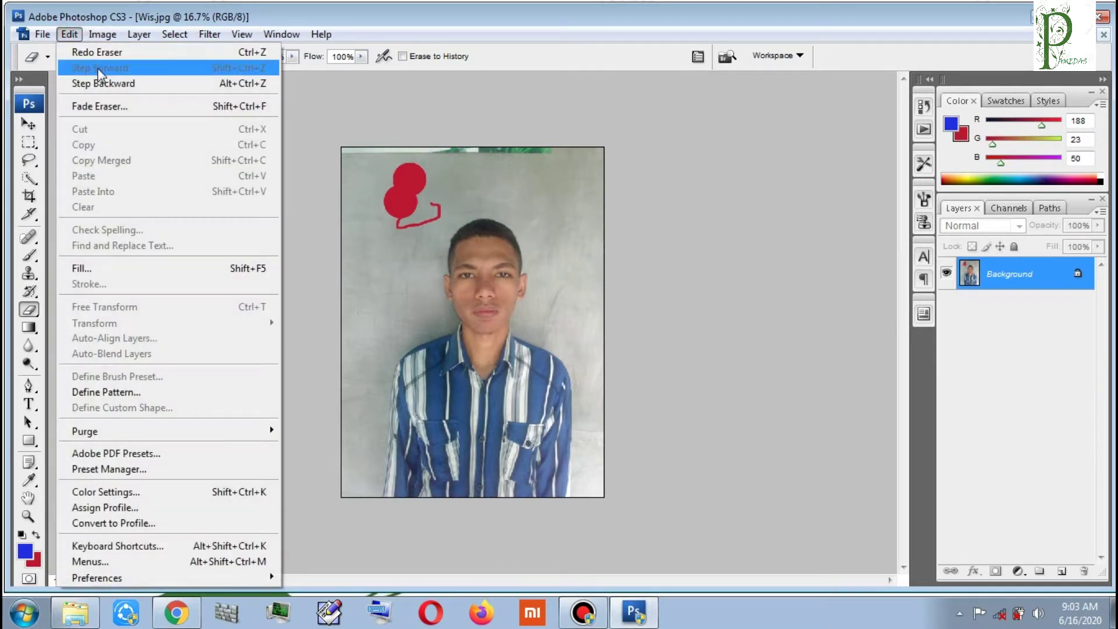
click(103, 86)
click(69, 34)
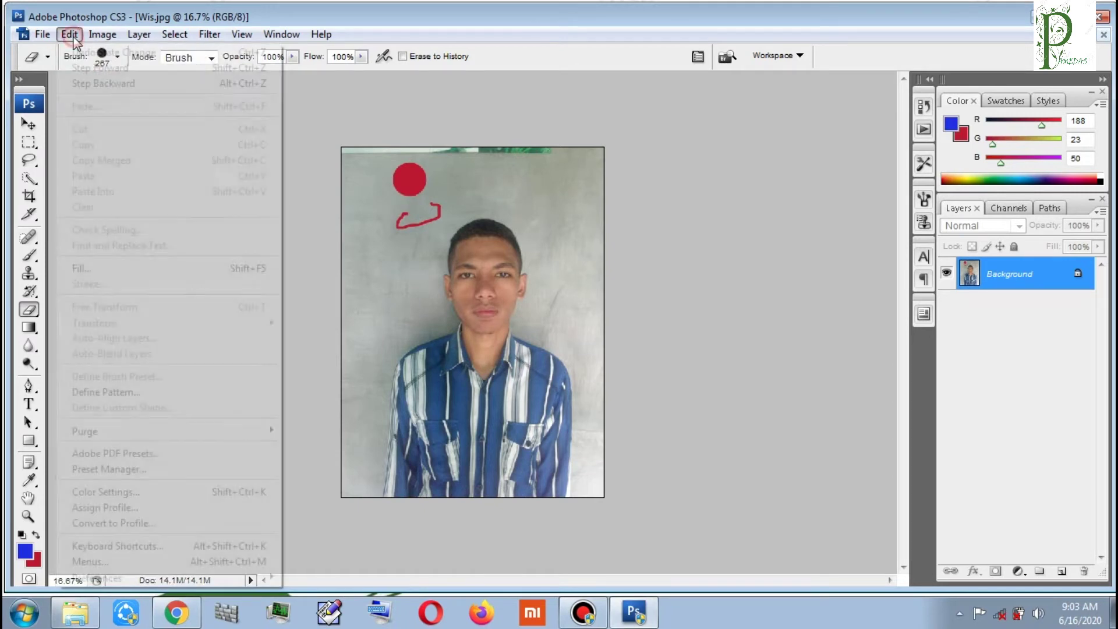
click(134, 85)
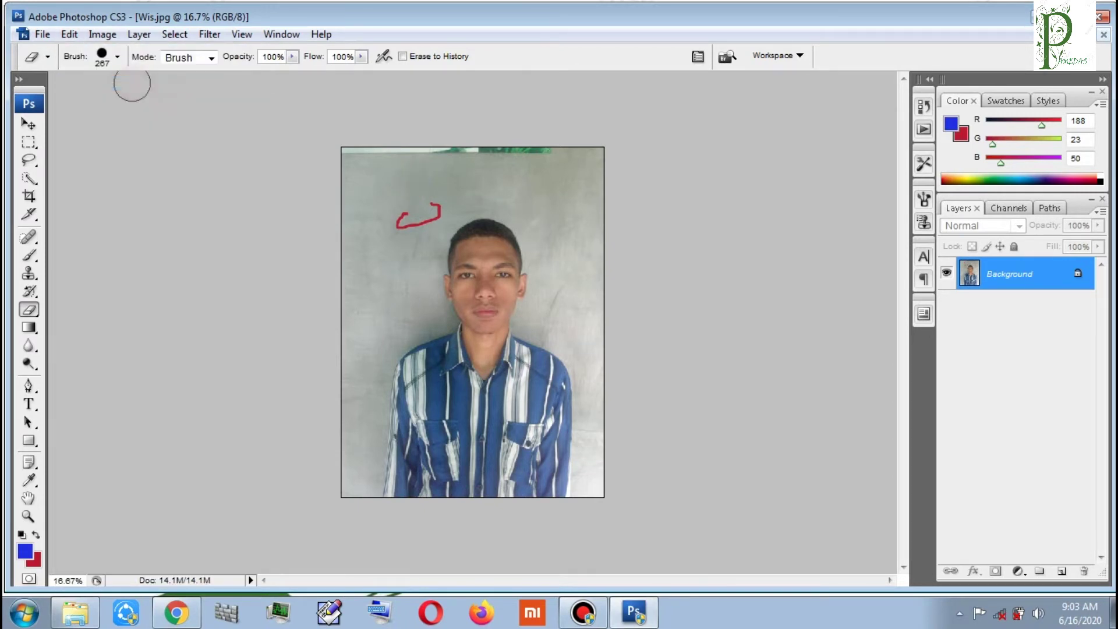
click(69, 34)
click(100, 86)
Erase a deep red strip across the photo's entire top edge
drag(352, 145, 478, 145)
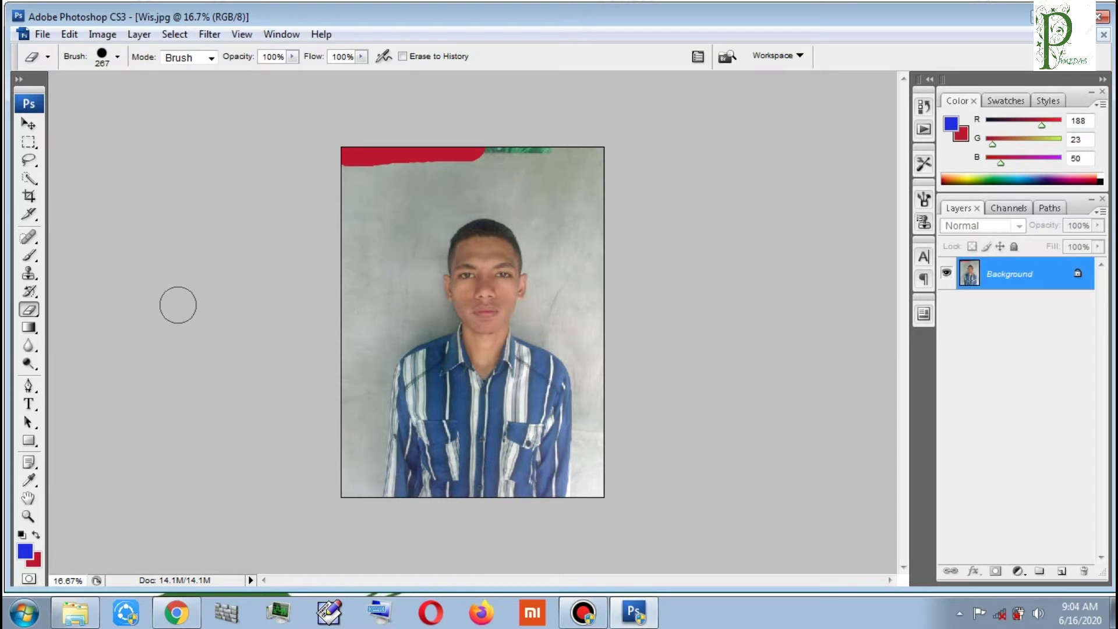
click(27, 311)
right_click(363, 180)
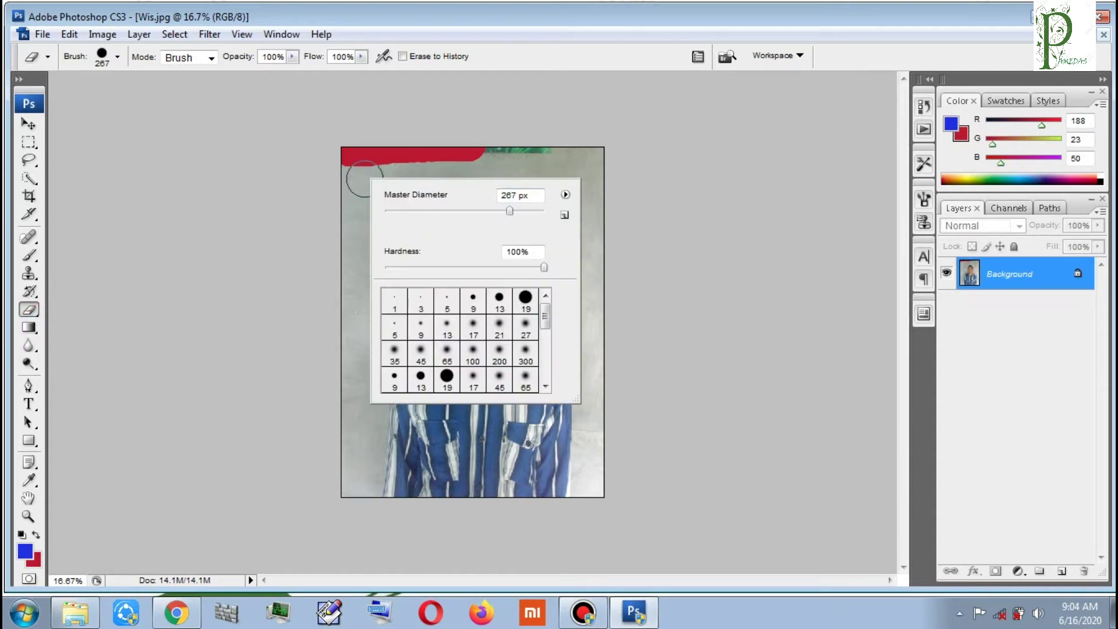
click(269, 182)
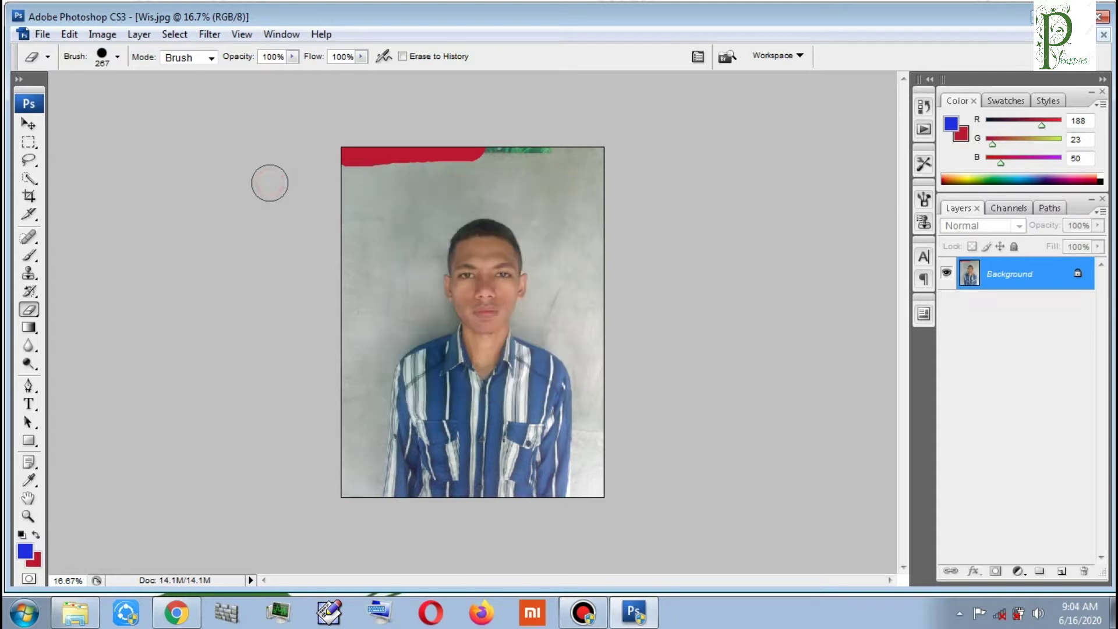
drag(302, 177, 554, 162)
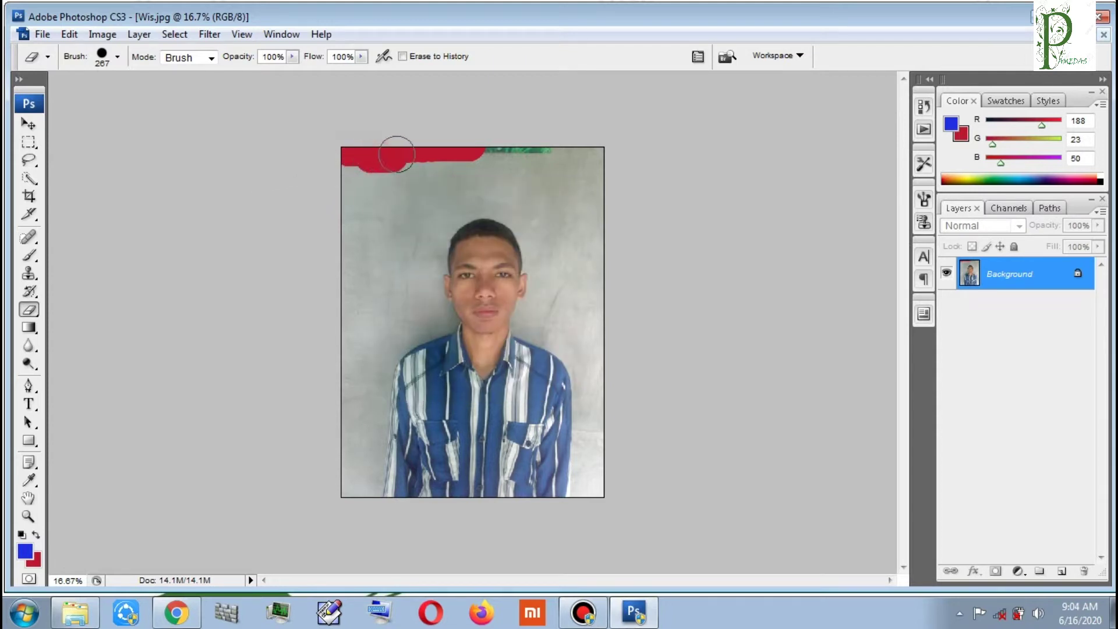
drag(554, 162, 592, 159)
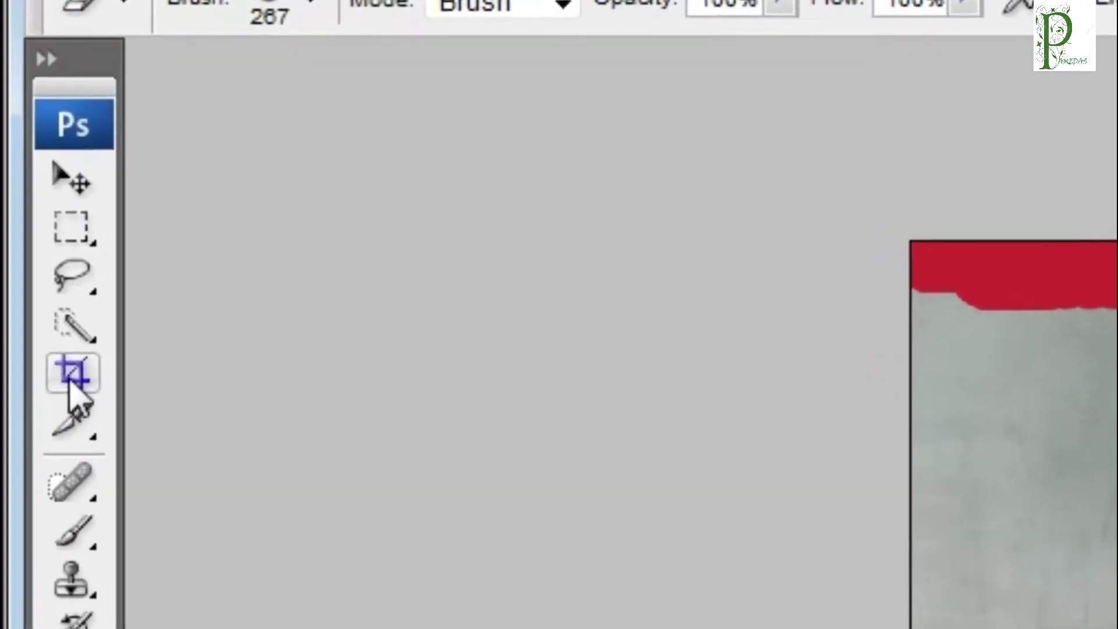
click(81, 339)
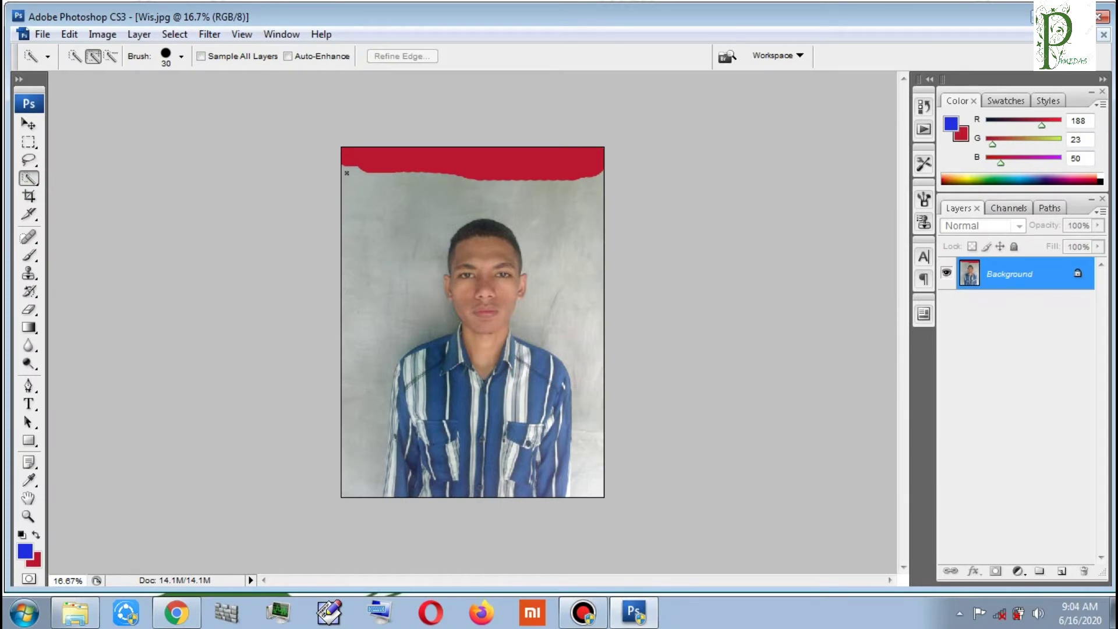
Quick-select the grey wall left and right of the person and delete each to red
drag(382, 258, 387, 292)
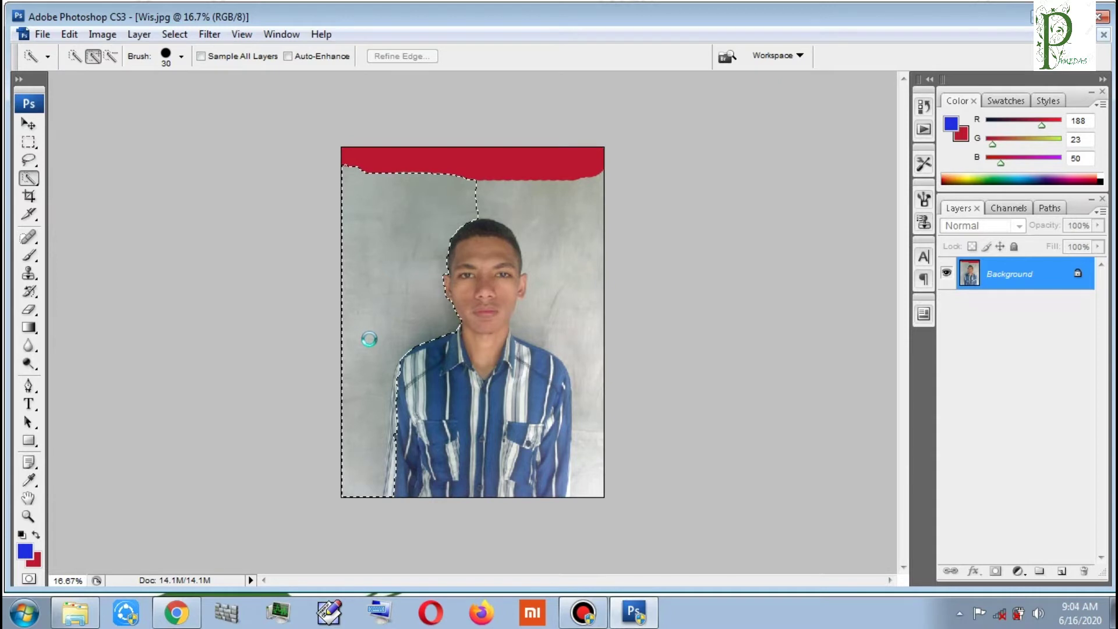
drag(369, 338, 369, 341)
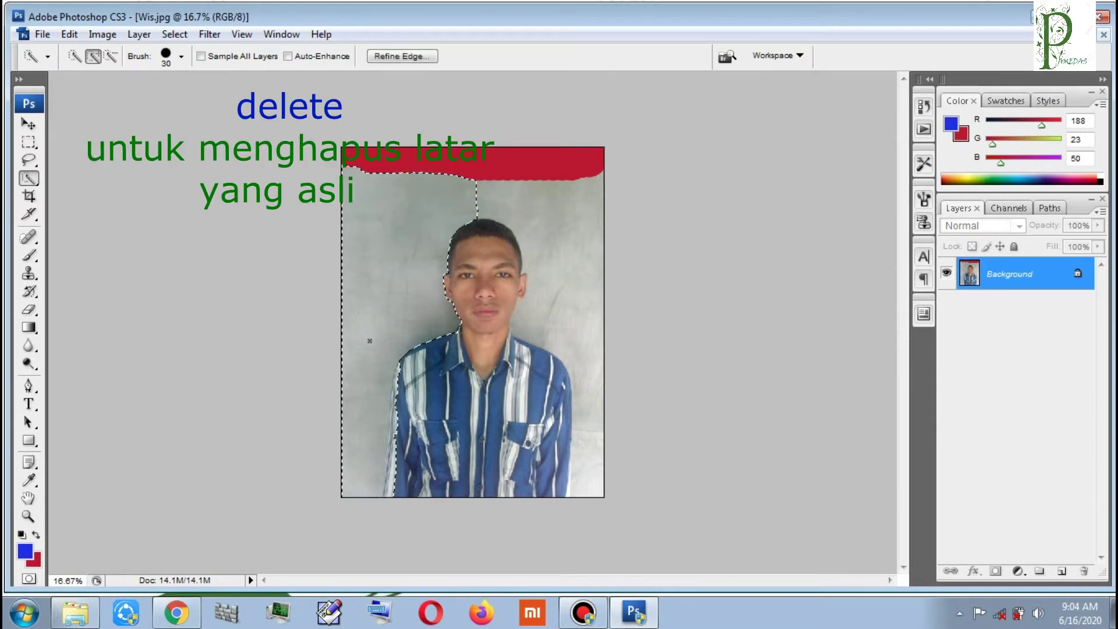
key(Delete)
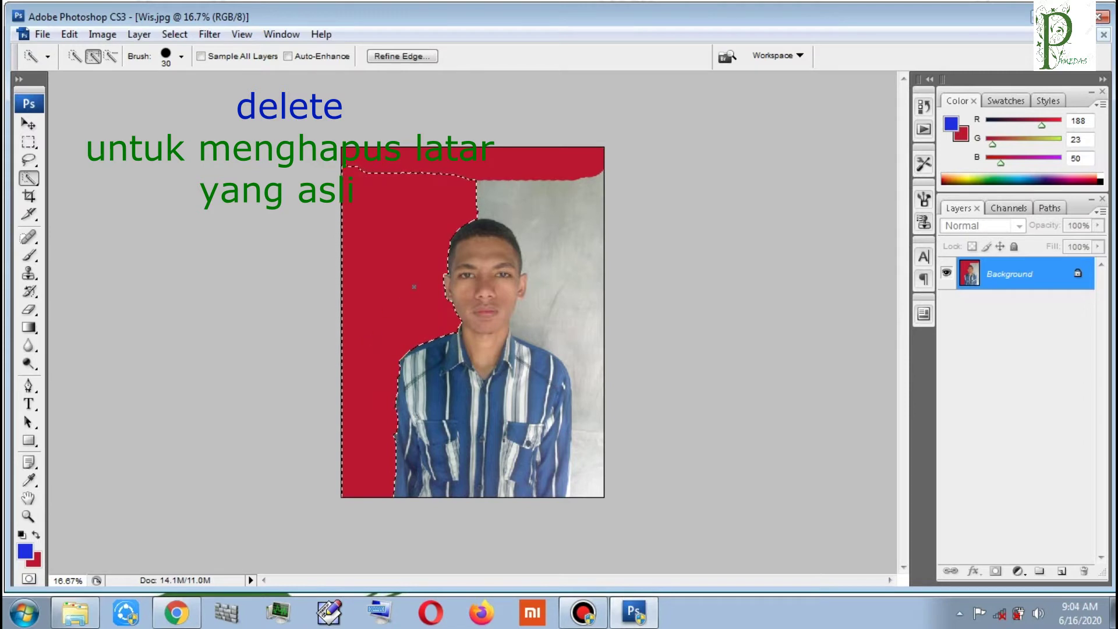
click(494, 197)
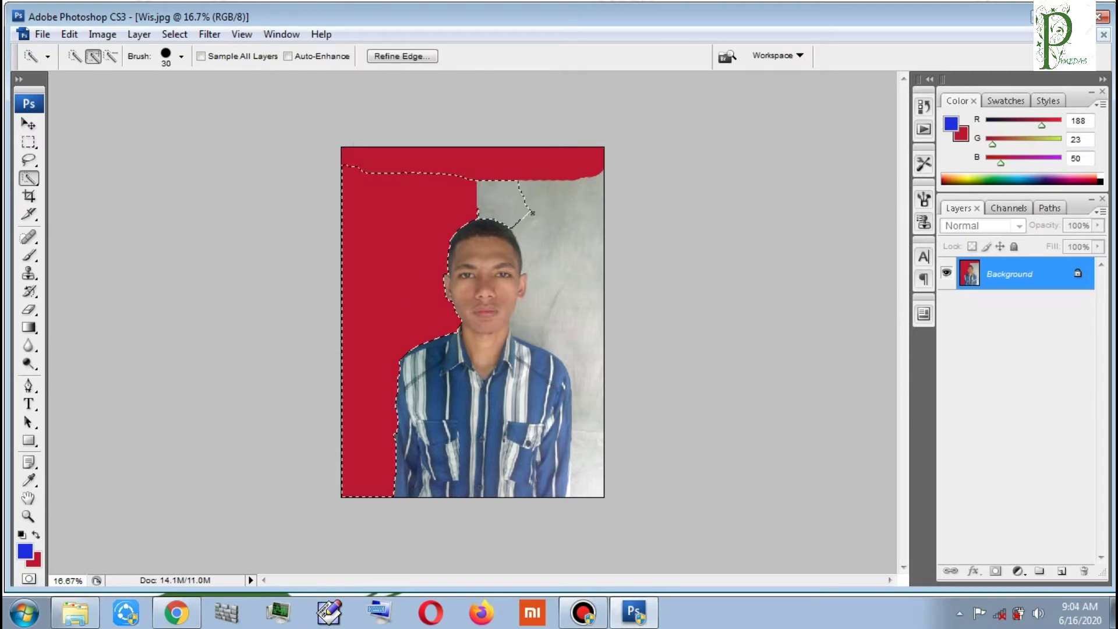
click(565, 286)
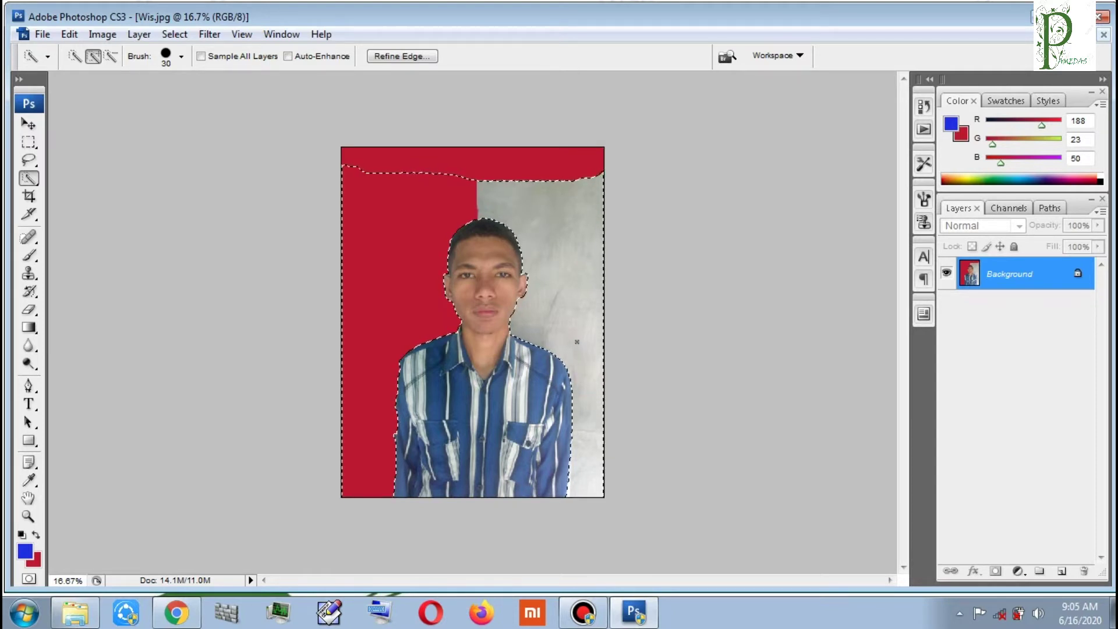
key(Delete)
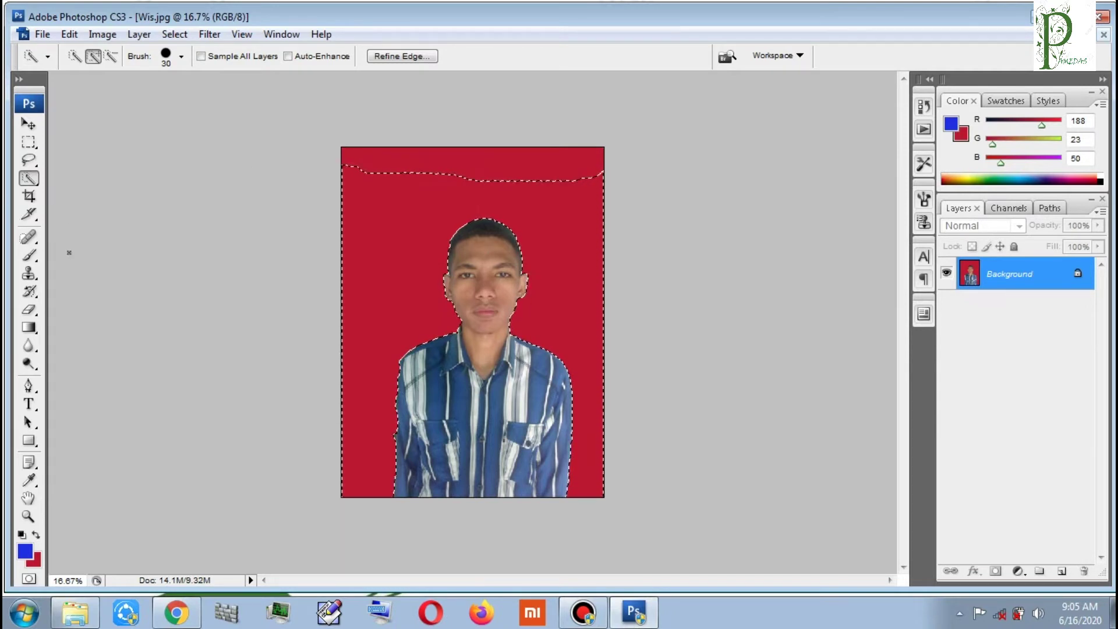
click(26, 311)
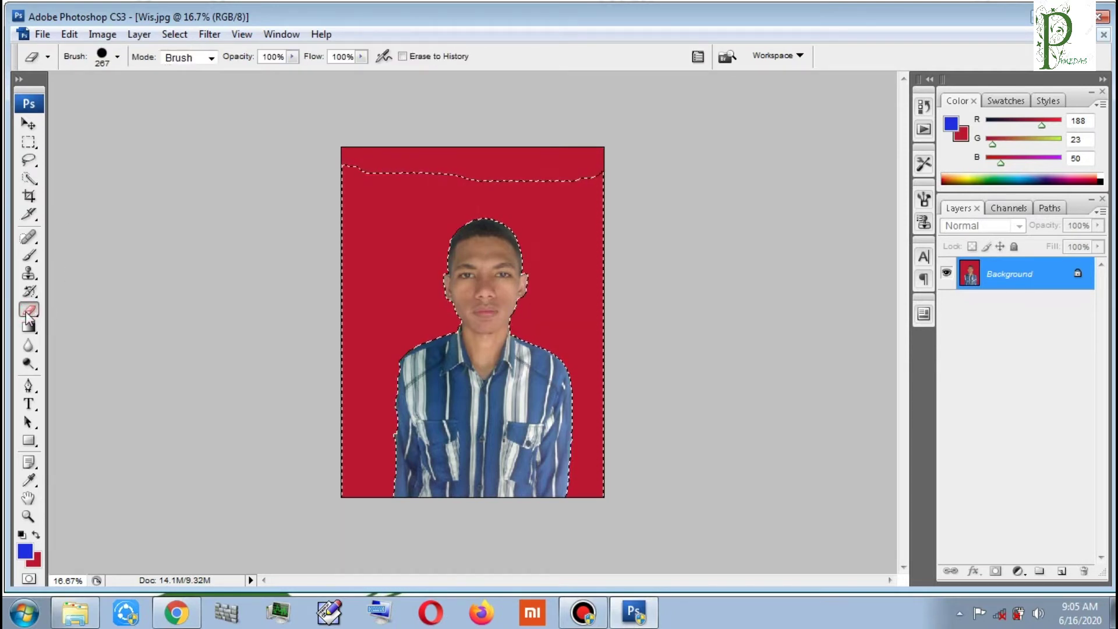
Set the eraser's Master Diameter to 422 px
right_click(370, 210)
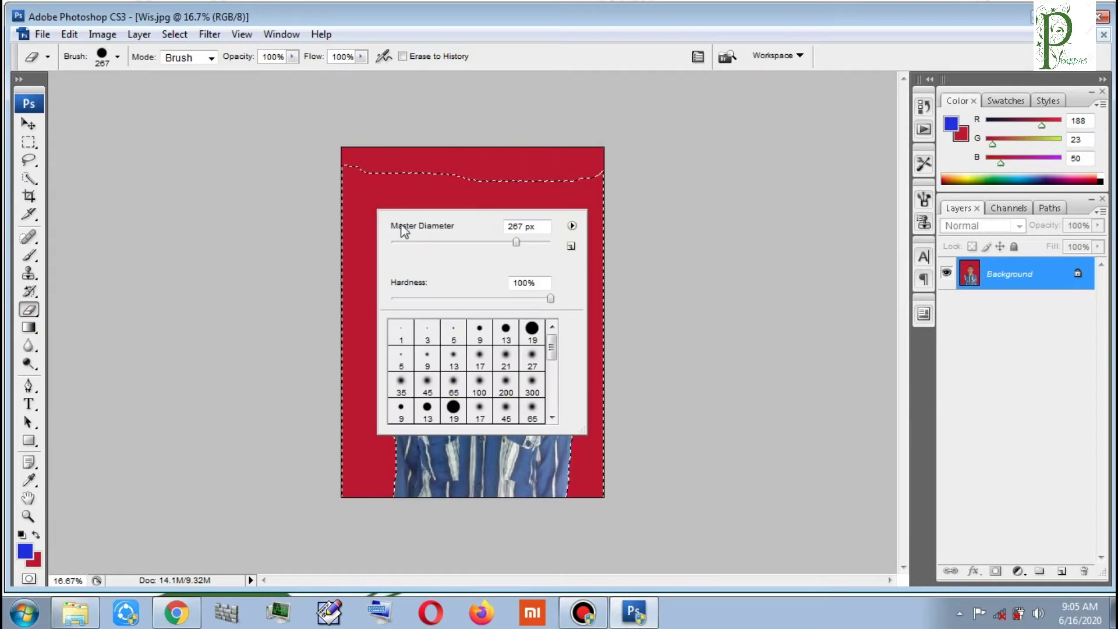
click(529, 246)
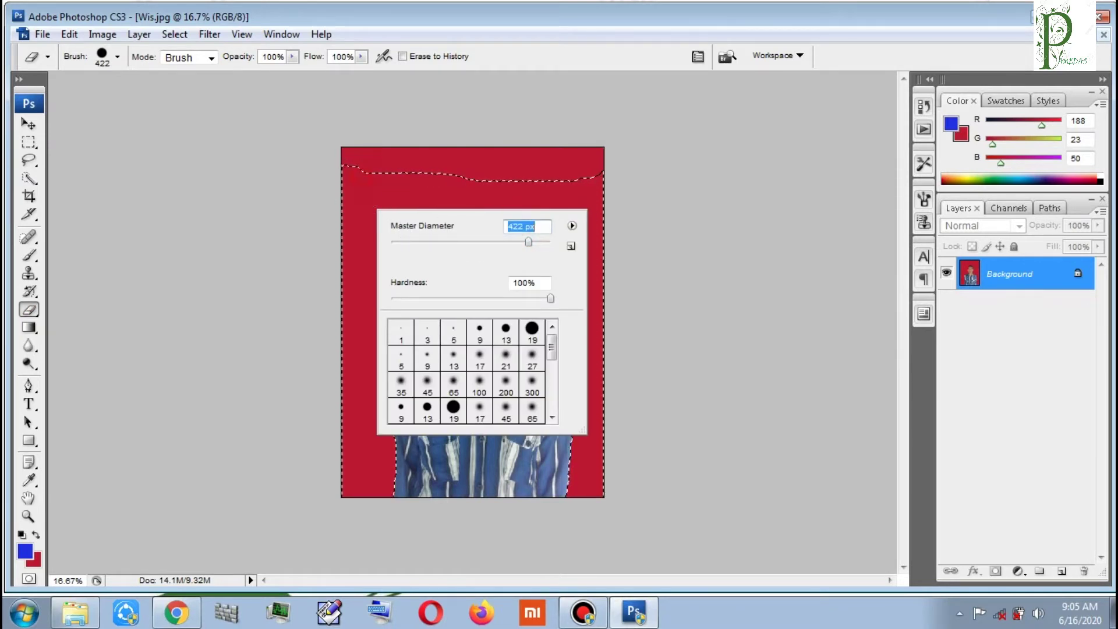
click(361, 172)
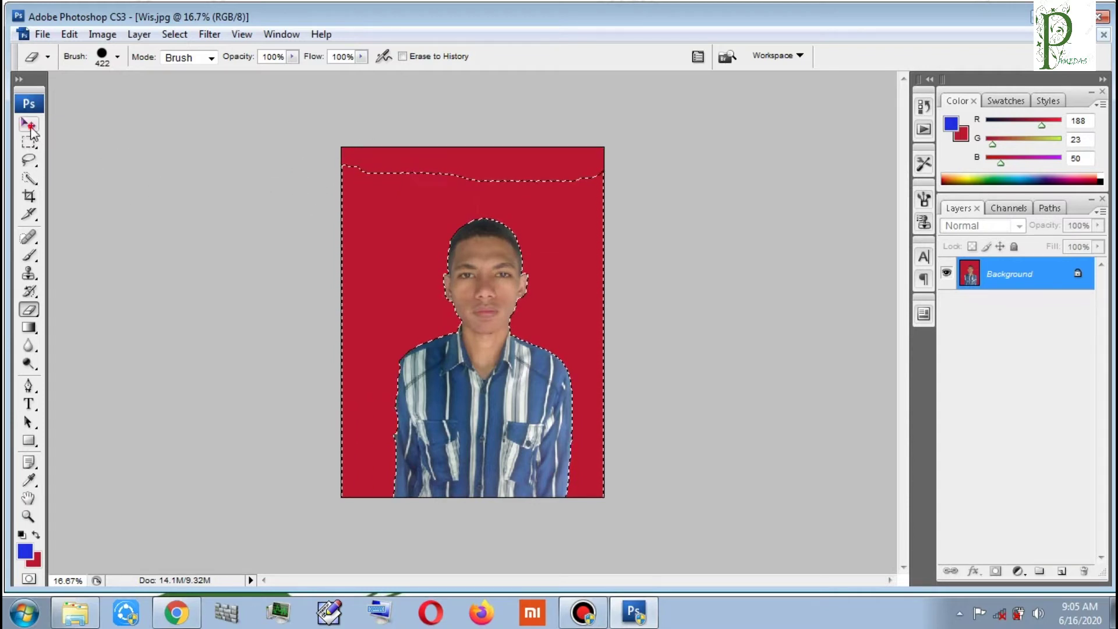
key(v)
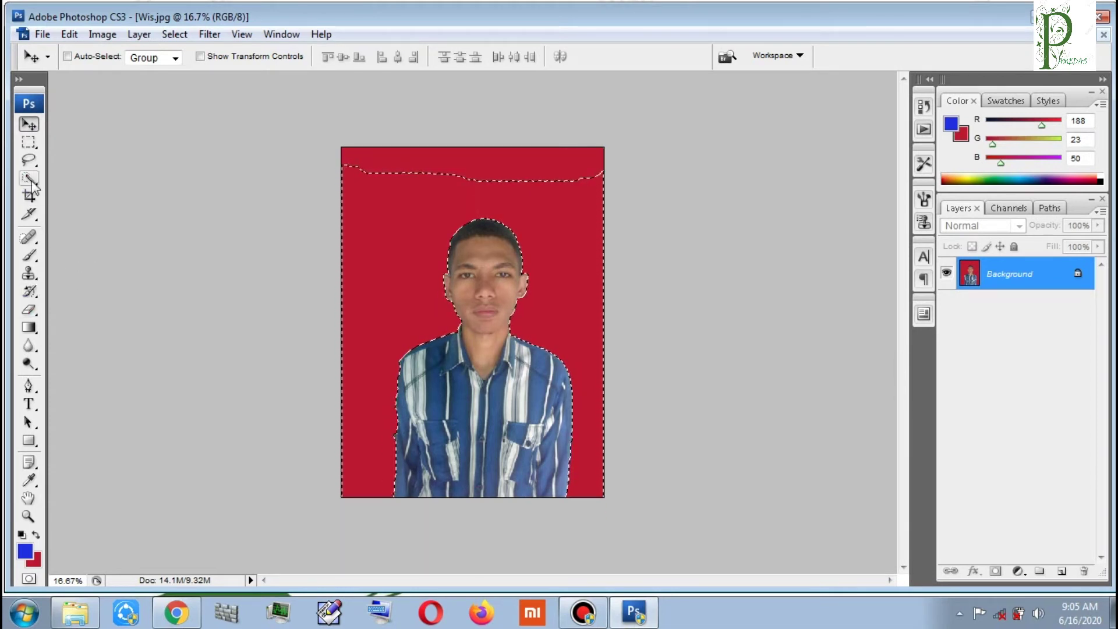
click(31, 198)
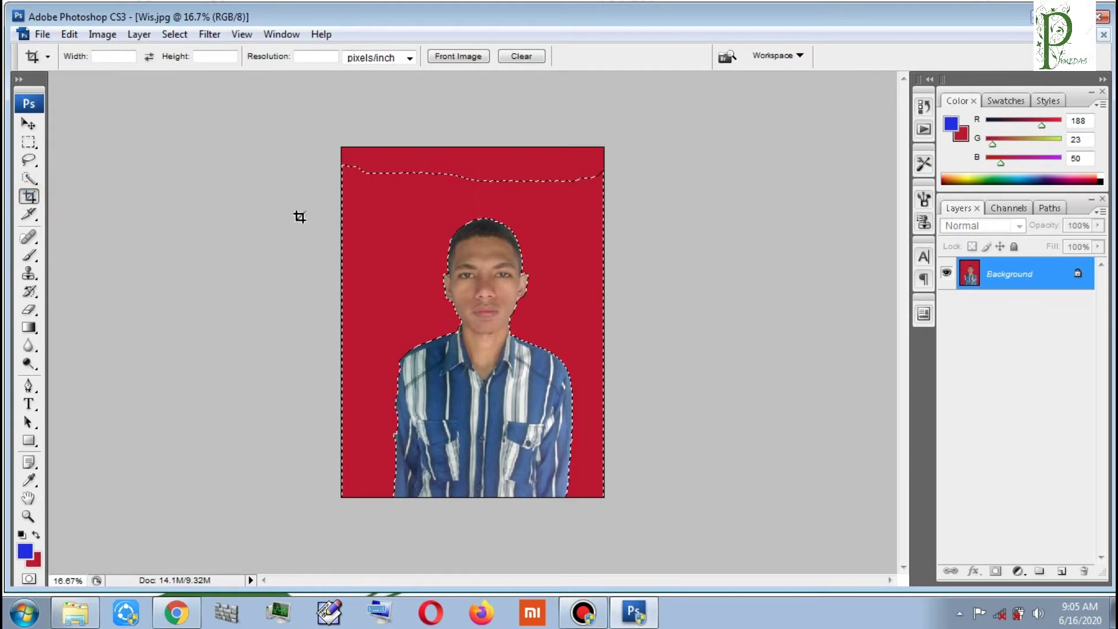
Deselect, then crop the portrait to a tighter head-and-shoulders frame
click(353, 203)
key(ctrl+d)
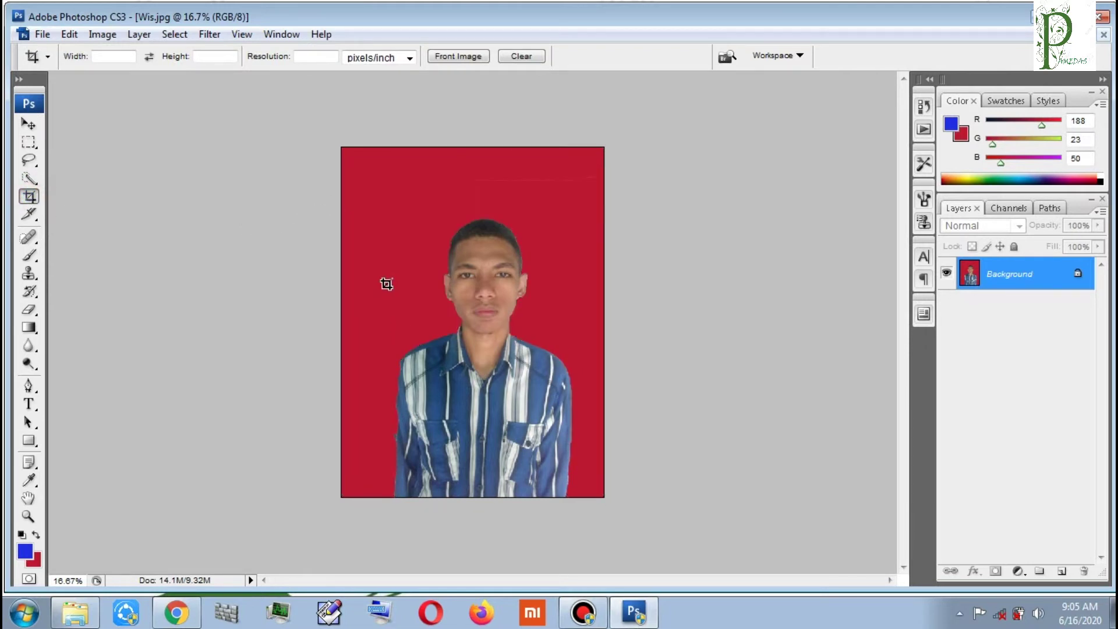
drag(368, 211, 377, 237)
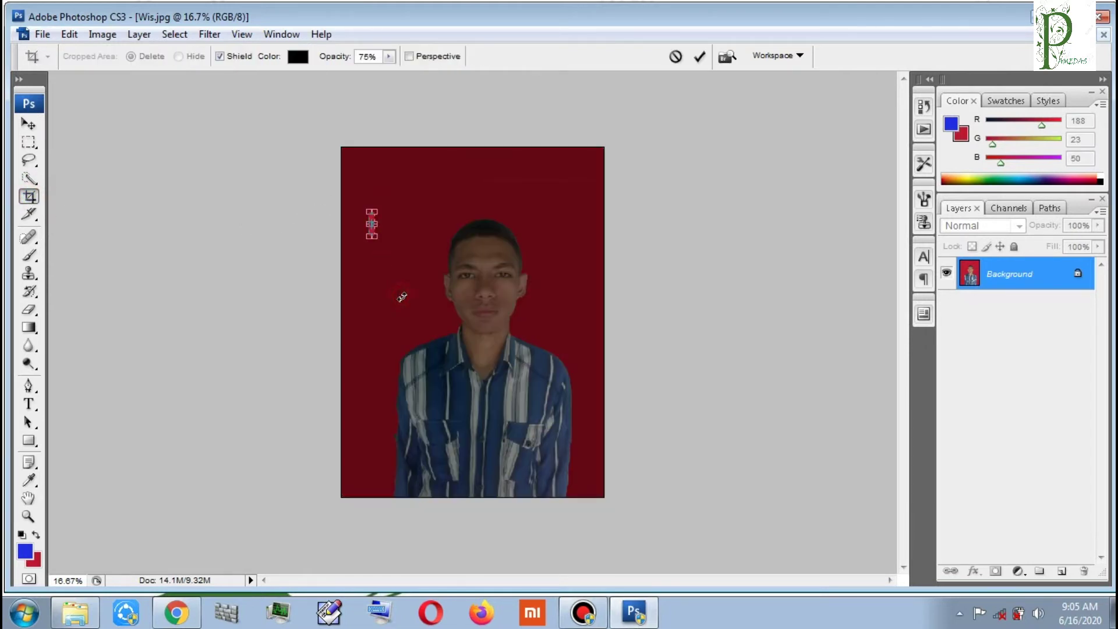
drag(381, 229, 588, 250)
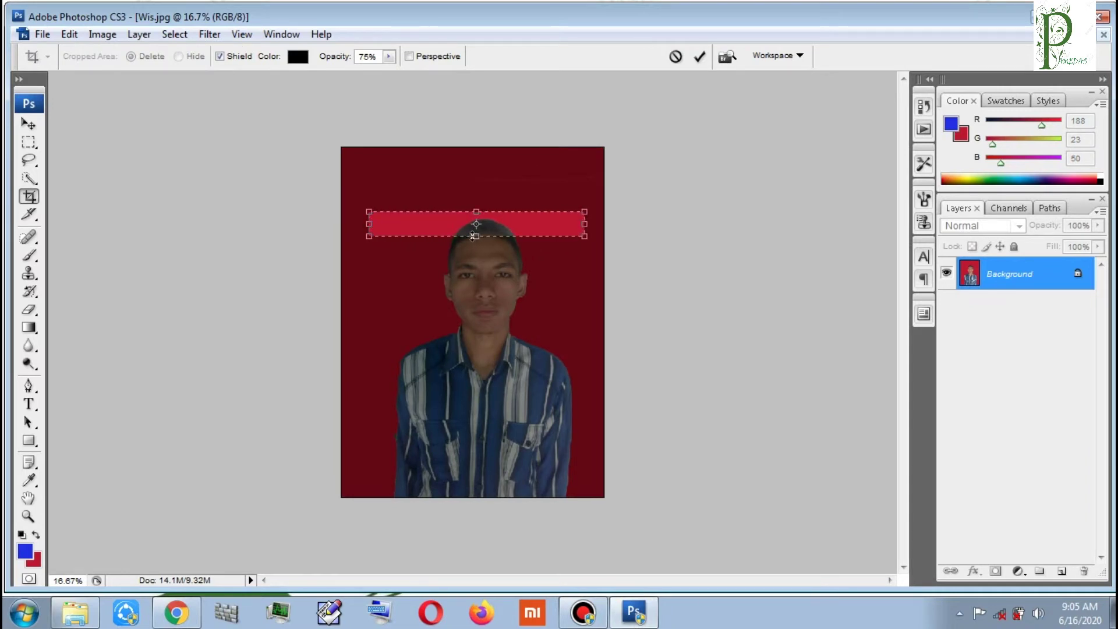
drag(476, 236, 495, 480)
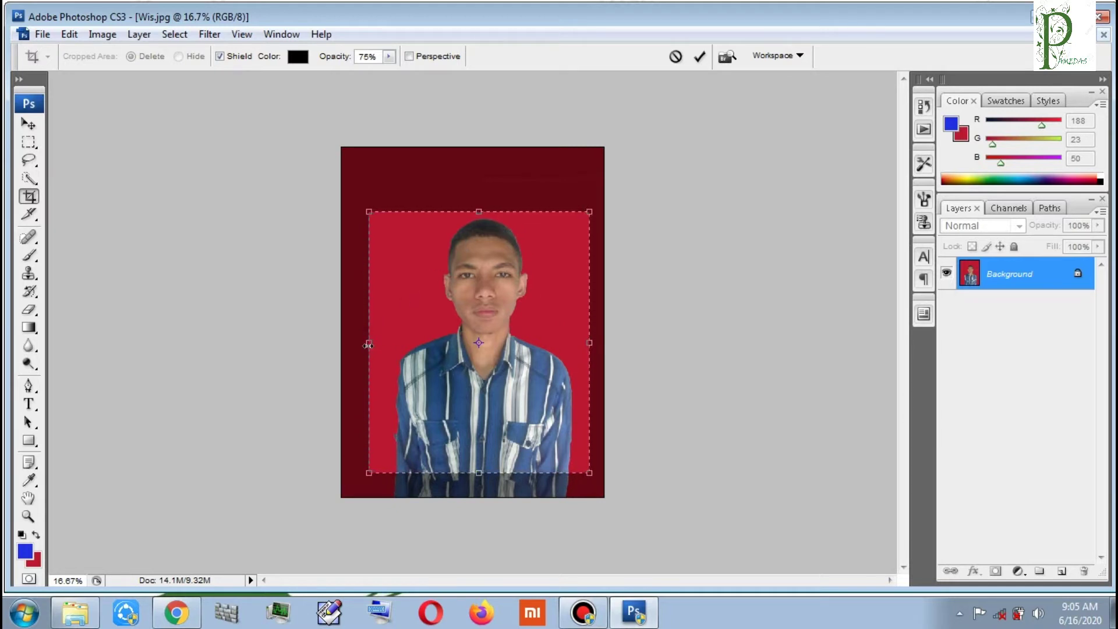
drag(369, 344, 376, 343)
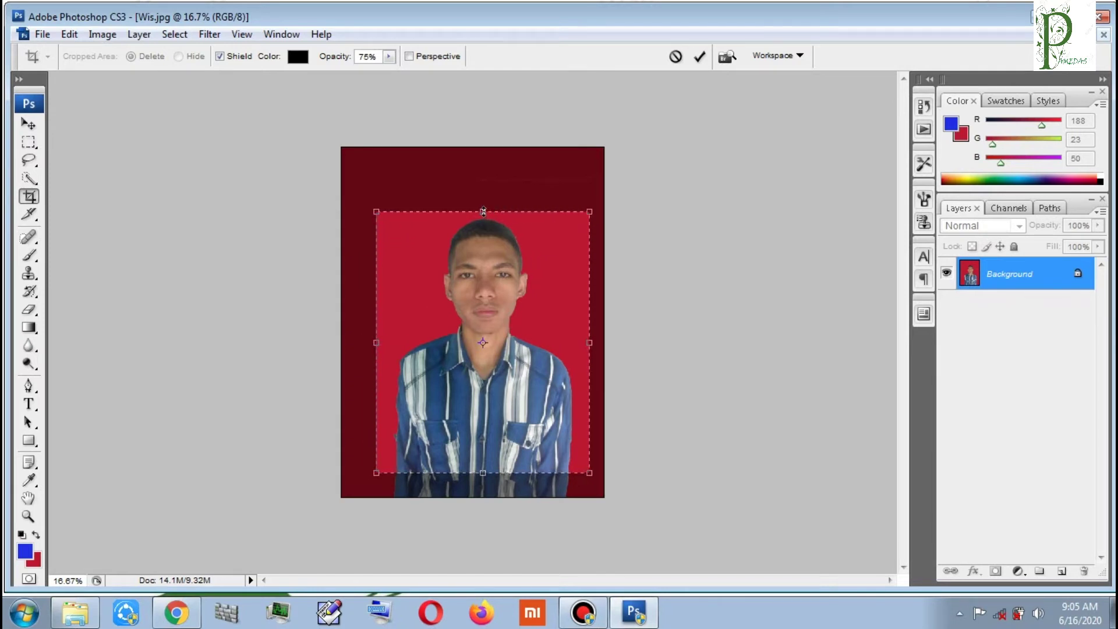
drag(483, 208, 483, 205)
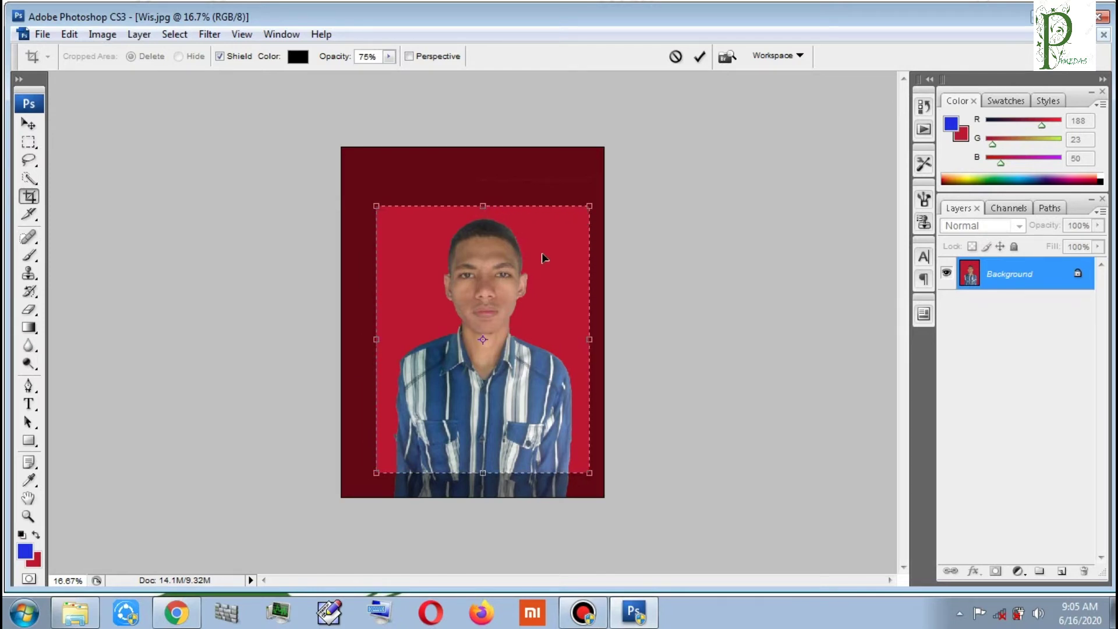
right_click(543, 229)
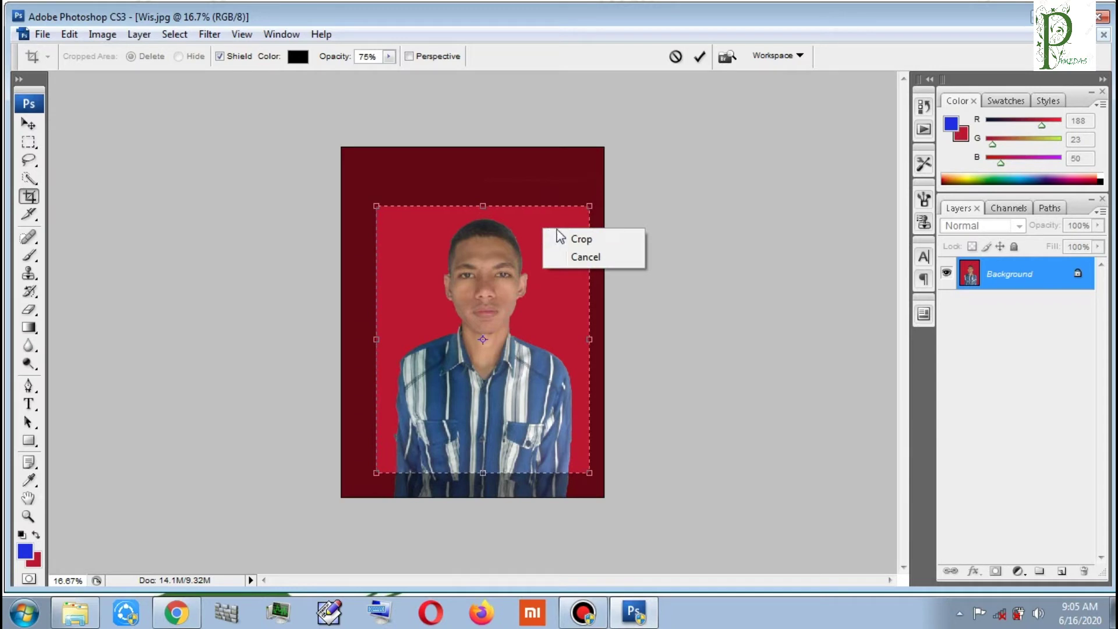
click(582, 240)
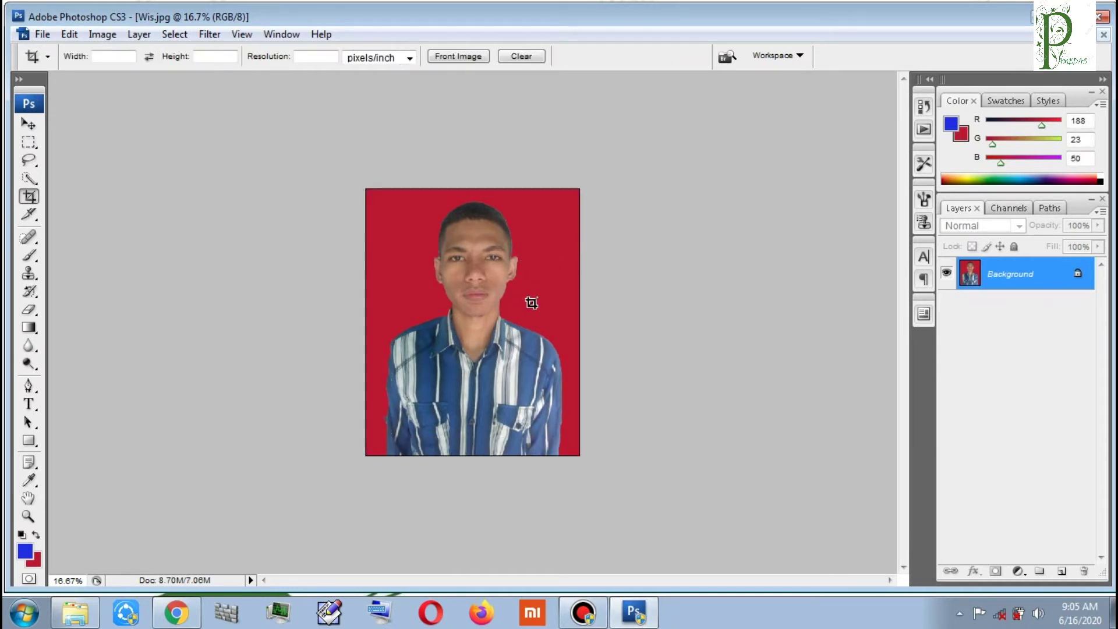
key(ctrl+plus)
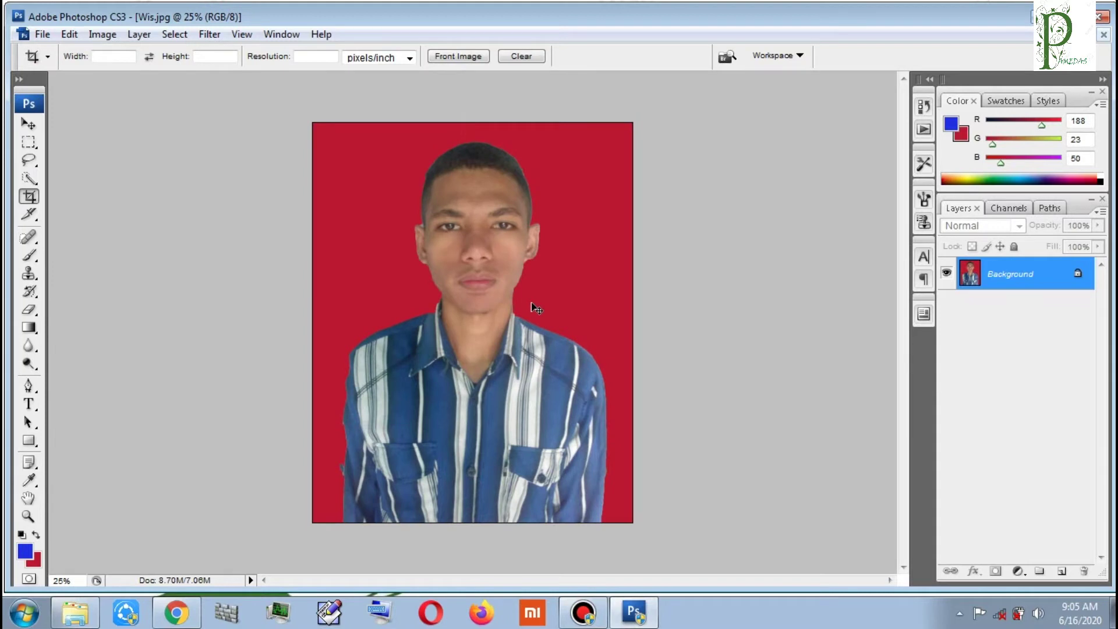
Zoom the cropped portrait to 33.33% and reselect the 422 px Eraser
key(ctrl+plus)
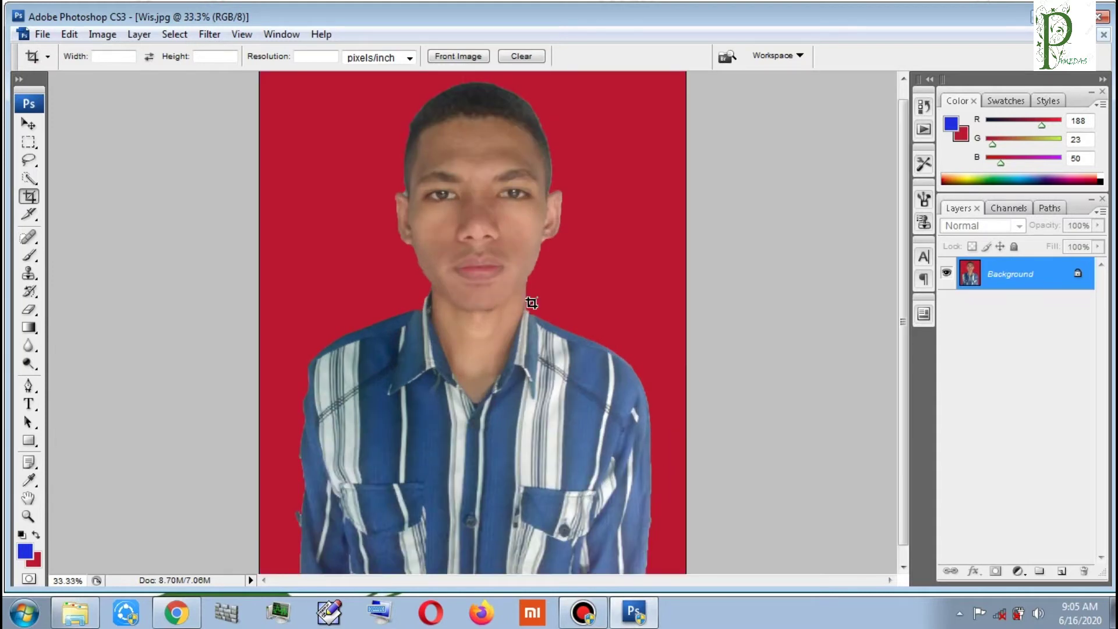
scroll(533, 303, down, 1)
scroll(533, 303, up, 2)
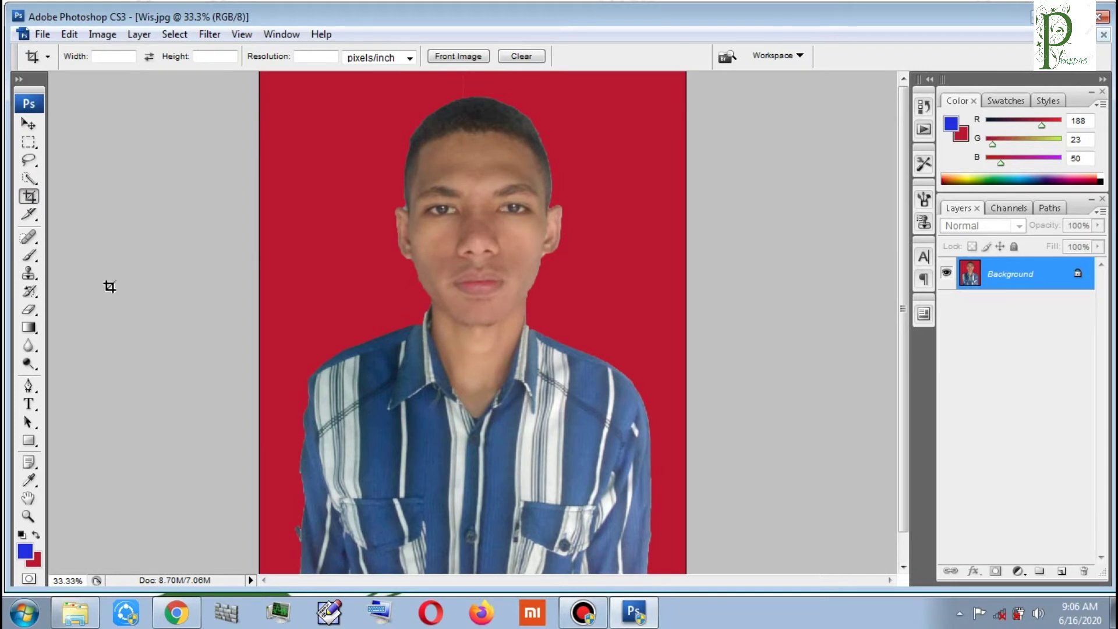
click(29, 310)
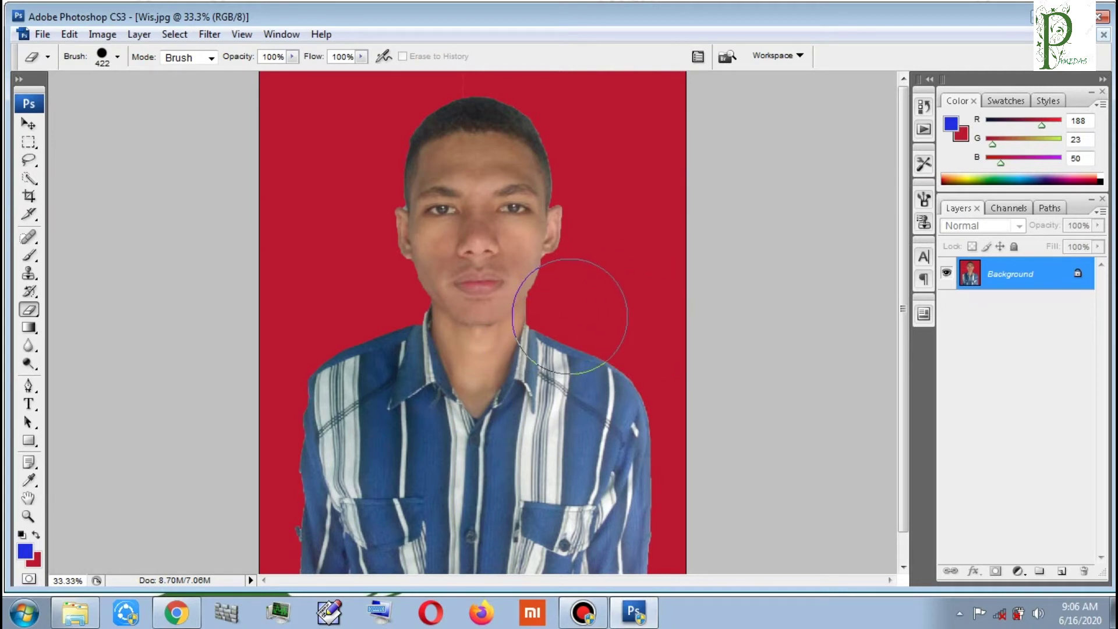
Shrink the eraser to 80 px and zoom to 100% on the shirt's left edge
right_click(334, 281)
click(432, 316)
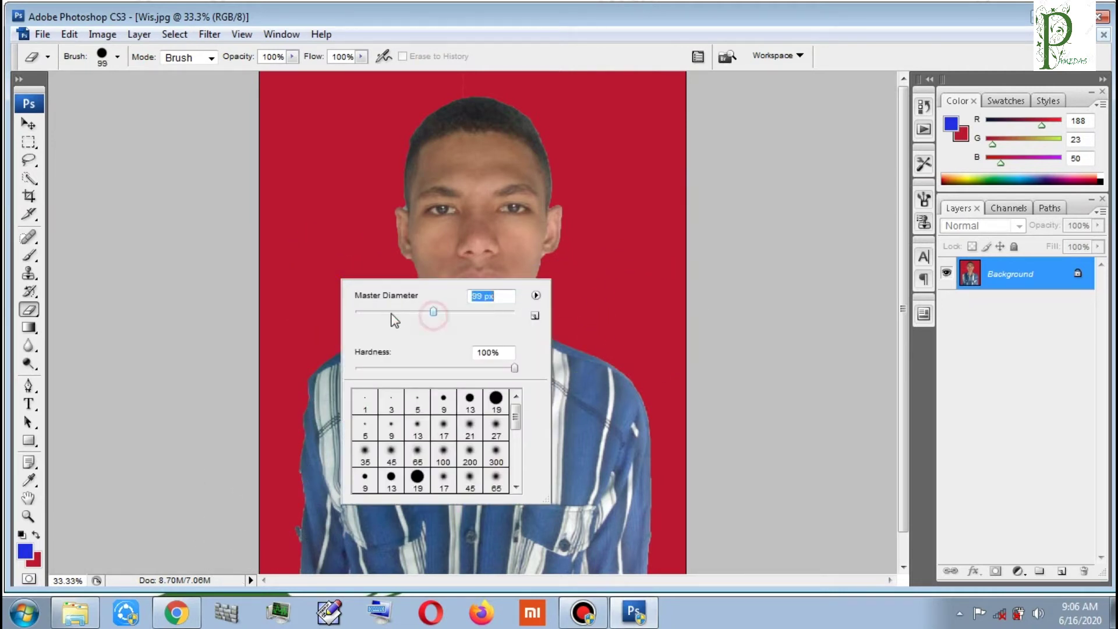
click(419, 314)
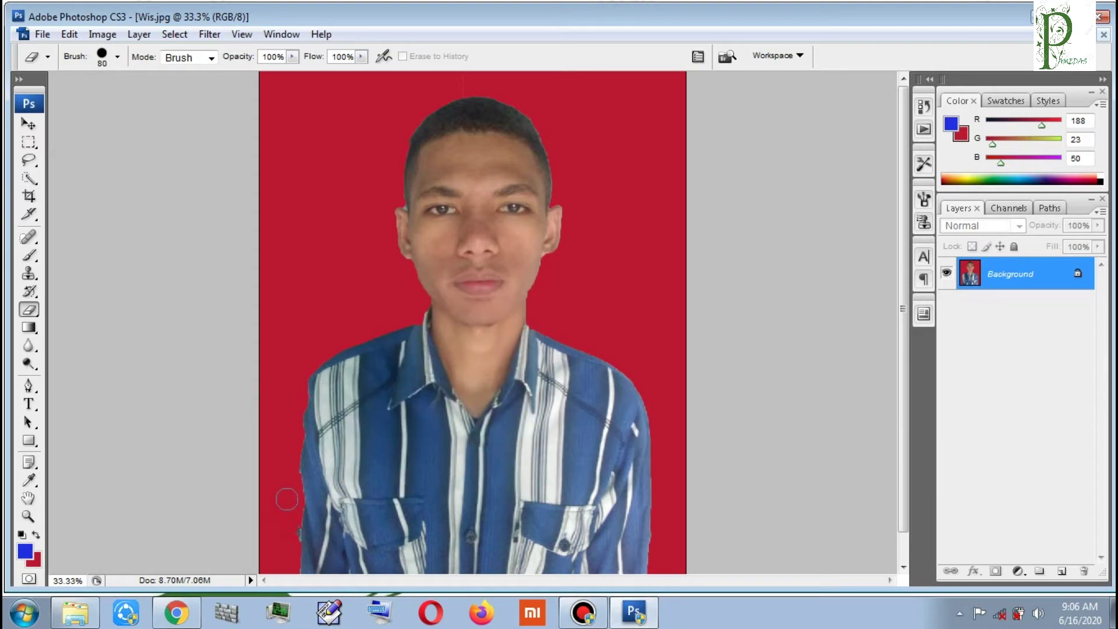
key(ctrl+plus)
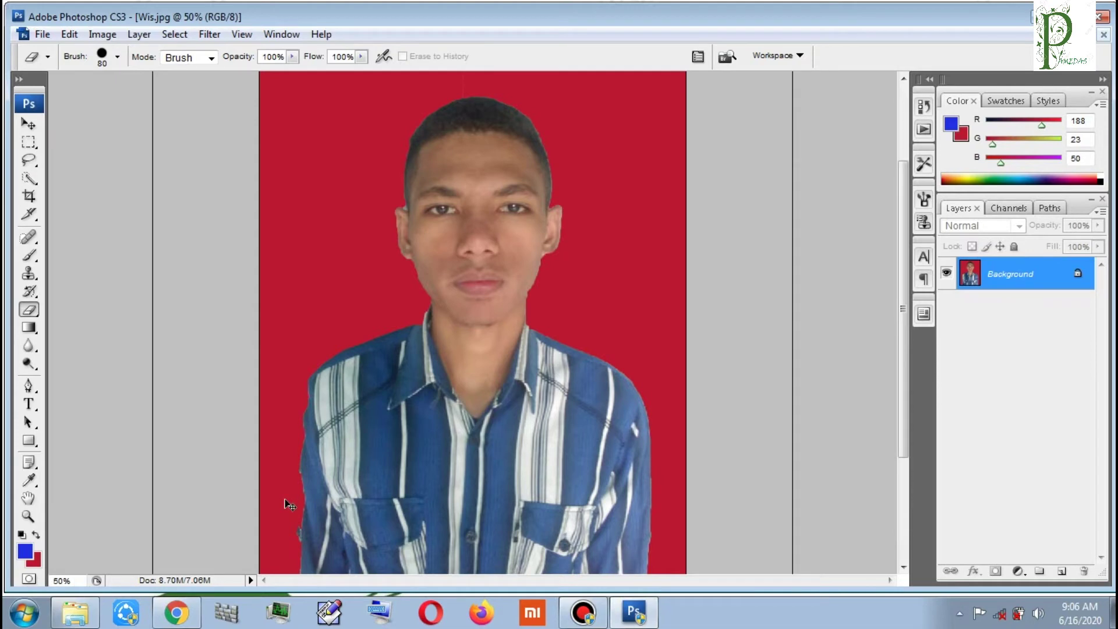
key(ctrl+plus)
key(ctrl+plus)
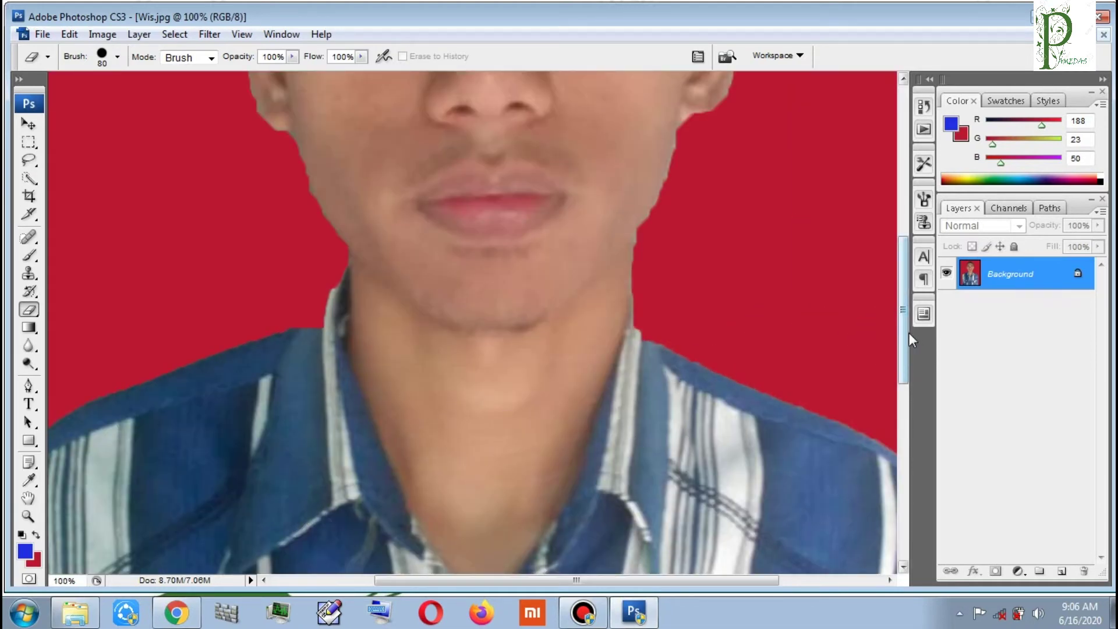
drag(903, 335, 903, 510)
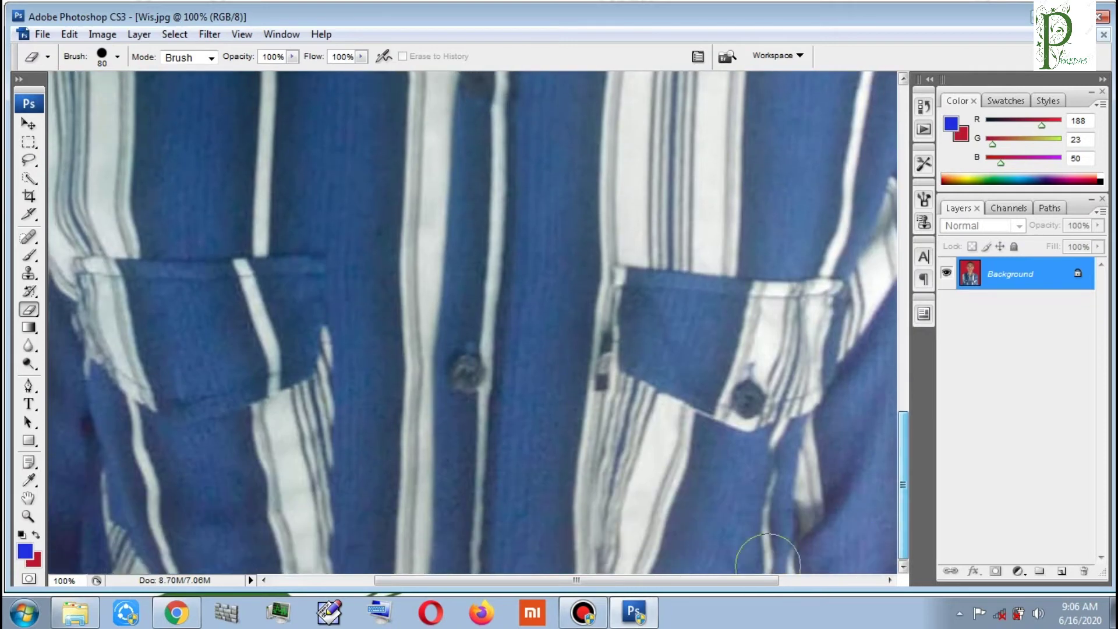
drag(533, 585, 387, 588)
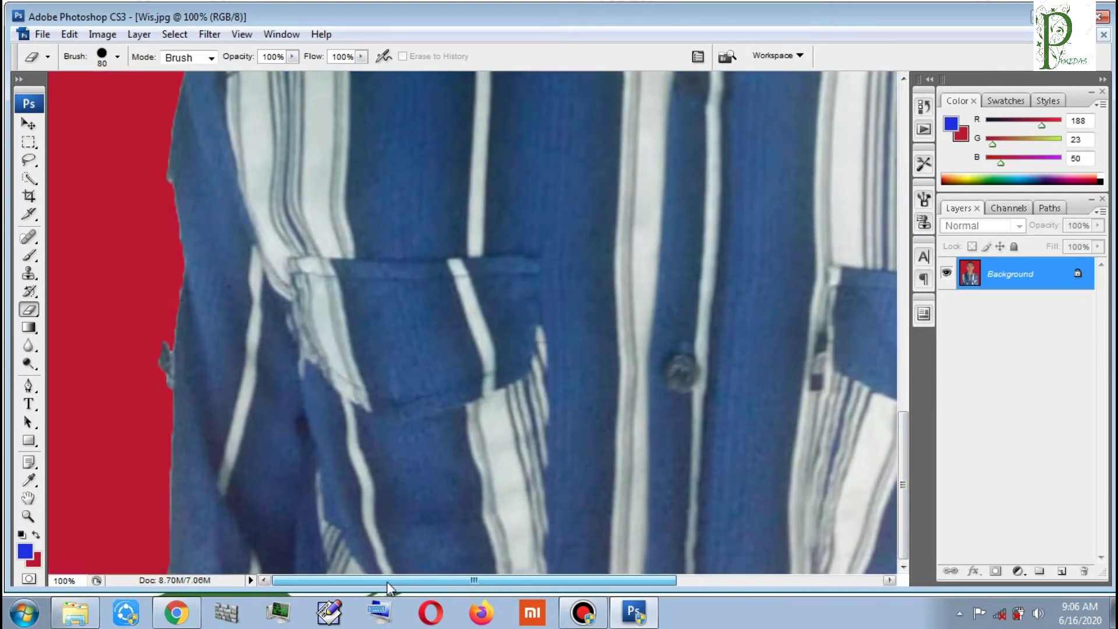
Erase the blue spikes along the shirt's left edge to red, then zoom back out
drag(144, 332, 137, 350)
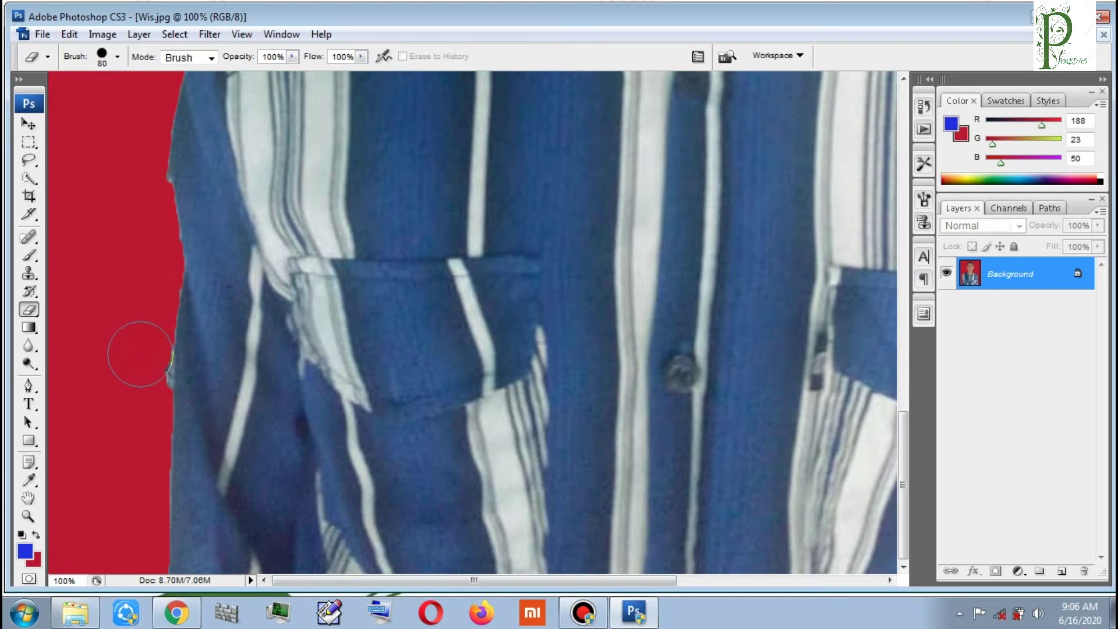
drag(138, 350, 139, 393)
drag(135, 170, 134, 175)
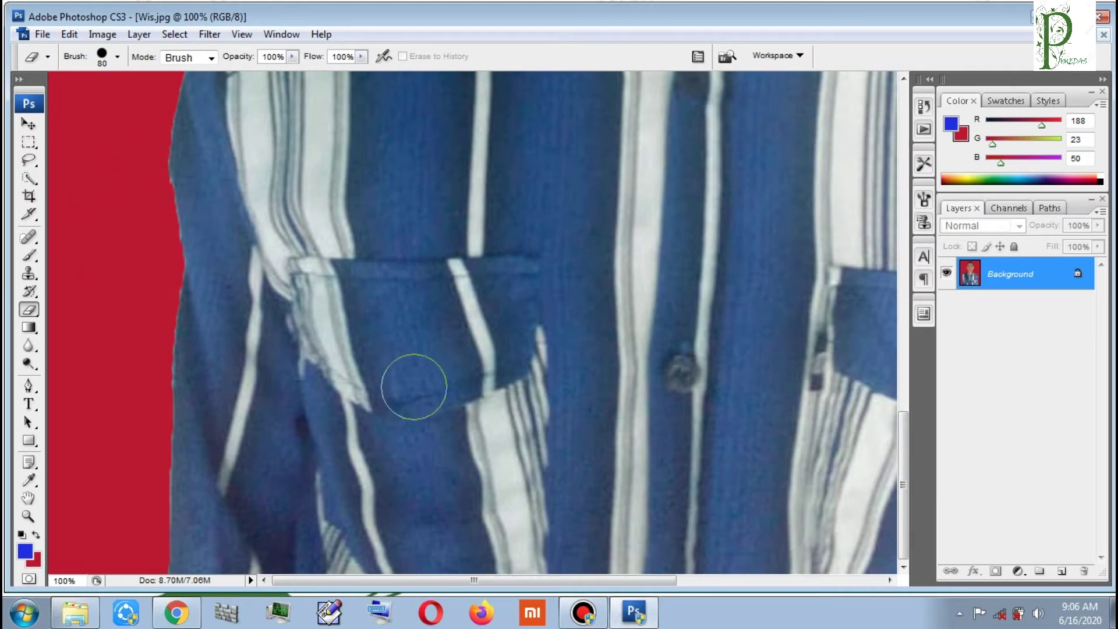
key(ctrl+minus)
key(ctrl+minus)
scroll(418, 392, up, 2)
key(ctrl+minus)
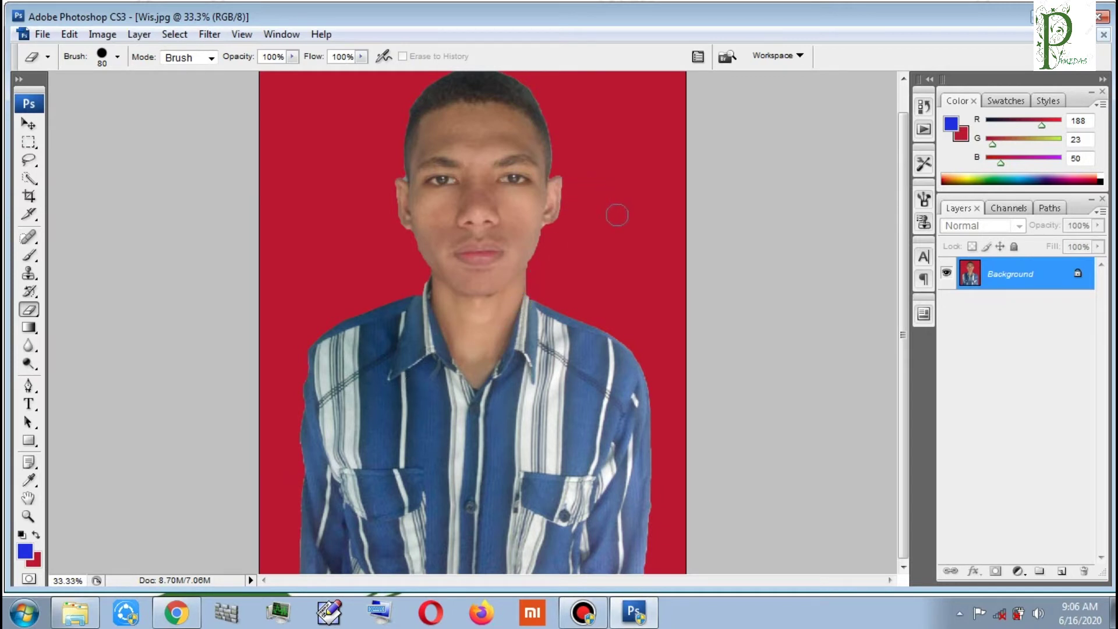
Save the portrait as Wis 1.jpg in the Foto folder at JPEG quality 10 Maximum
click(28, 124)
click(41, 34)
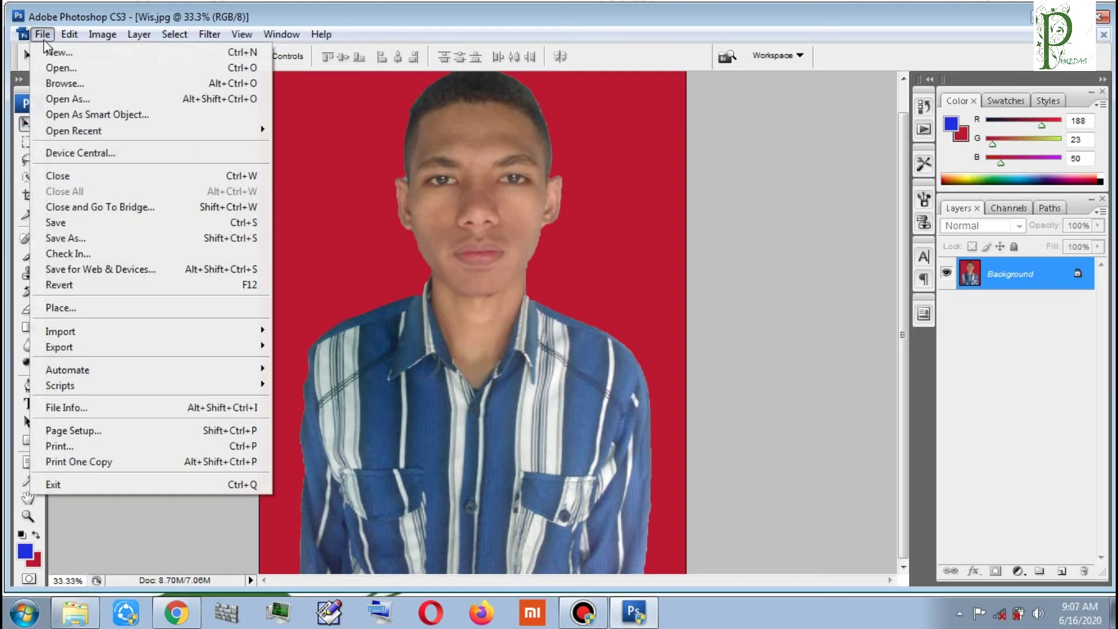
click(27, 35)
click(94, 238)
text(Wis 1)
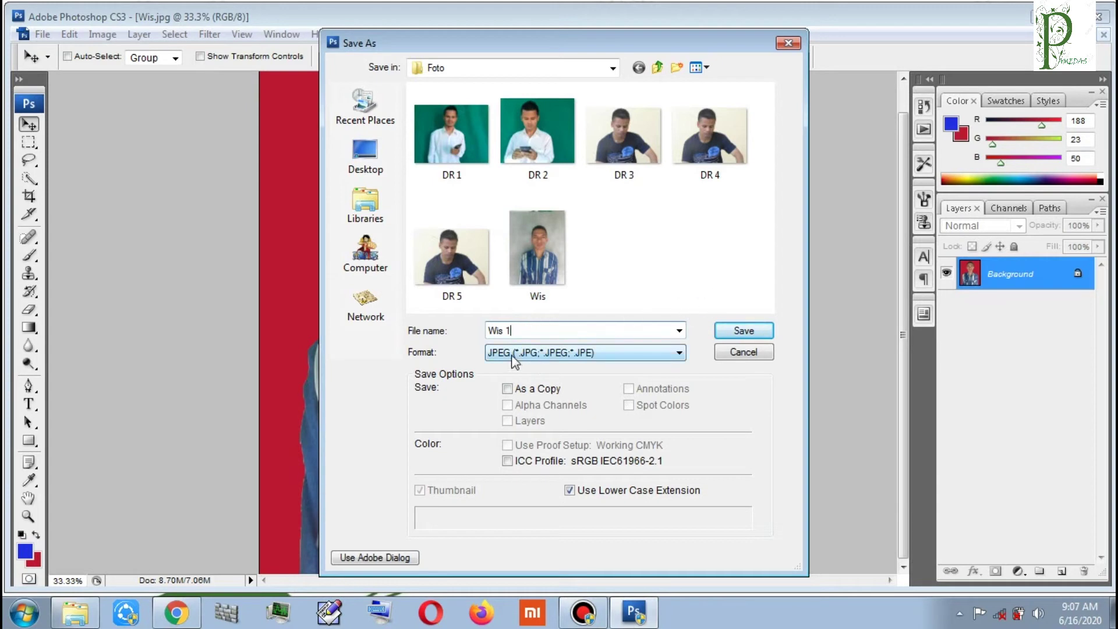
click(554, 356)
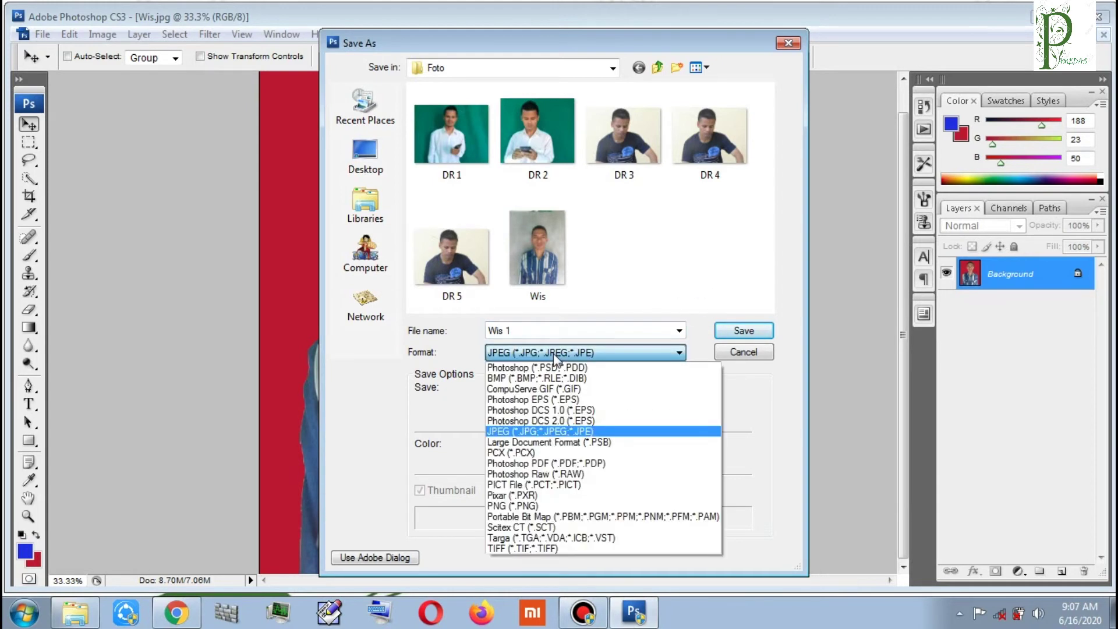
click(518, 432)
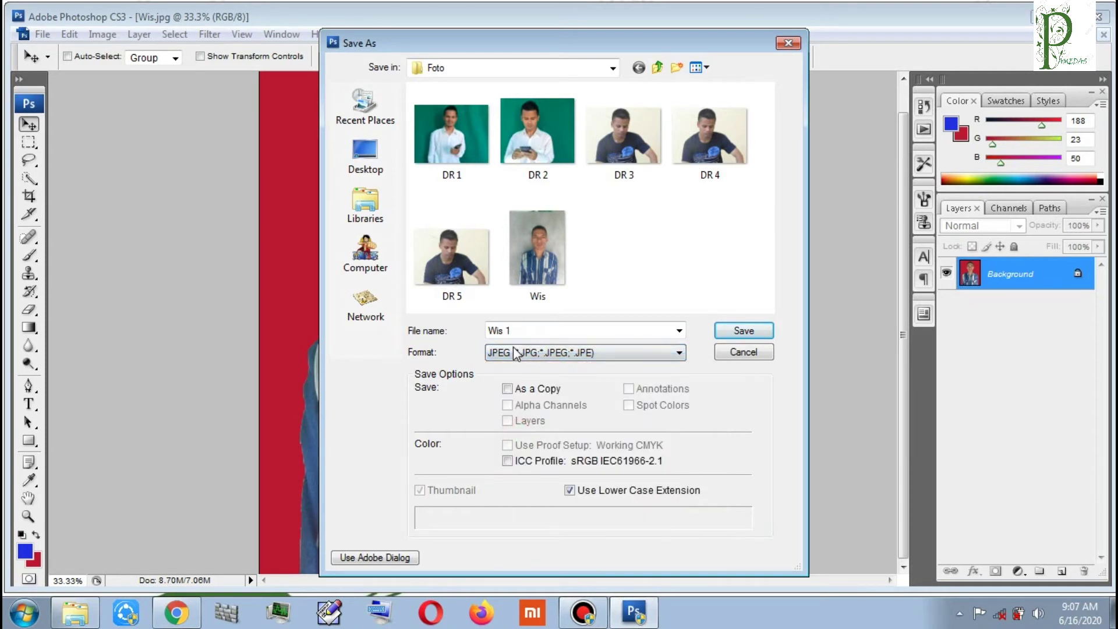
click(747, 331)
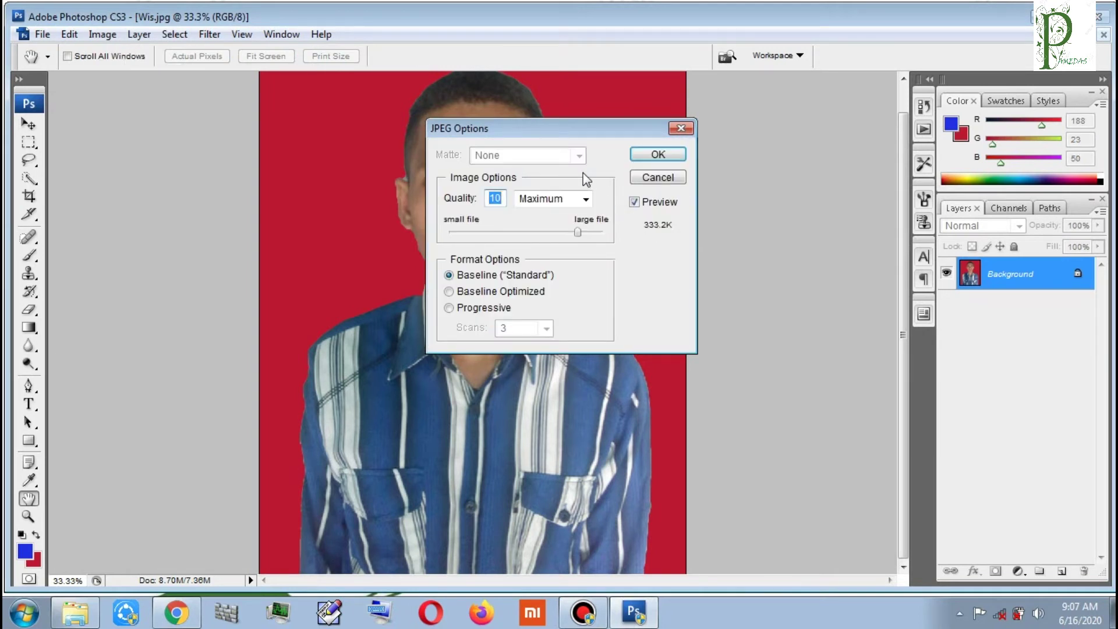
click(645, 154)
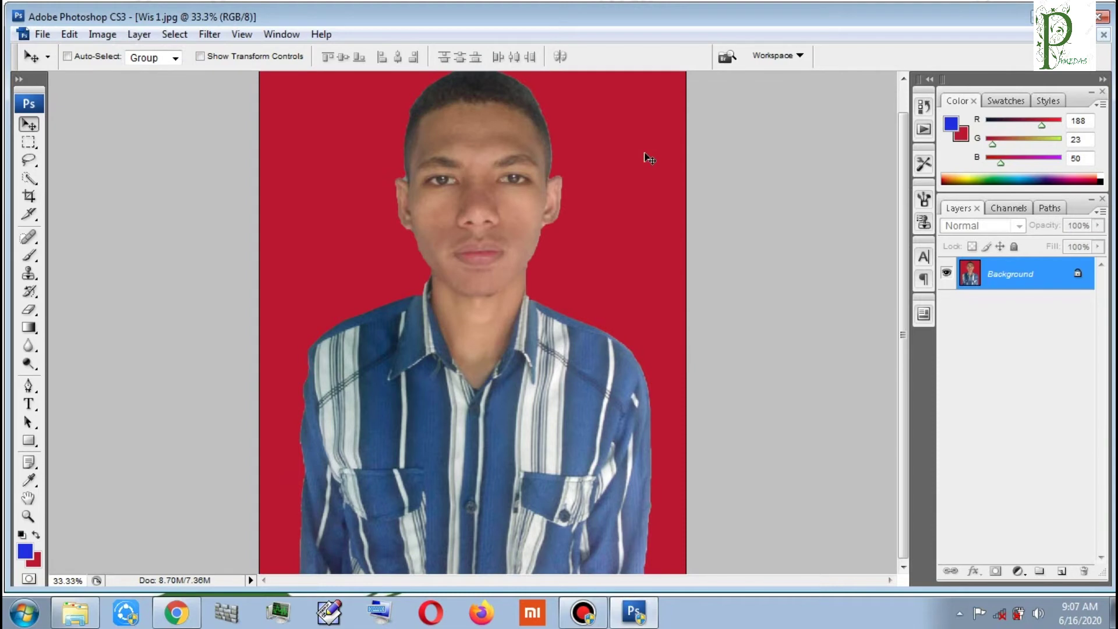
click(1041, 16)
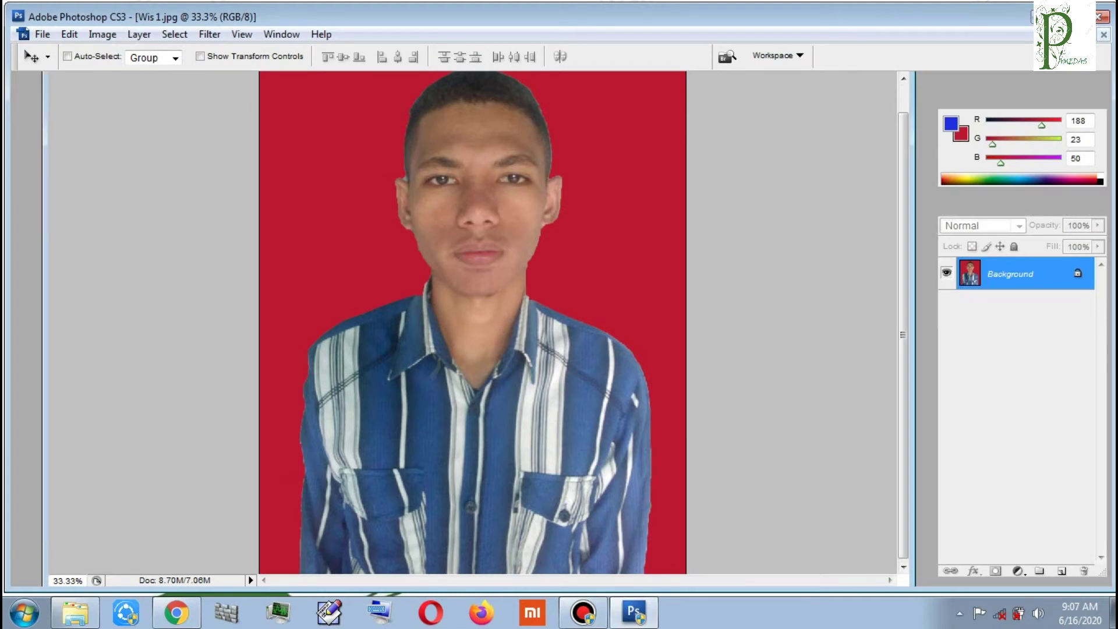
click(75, 611)
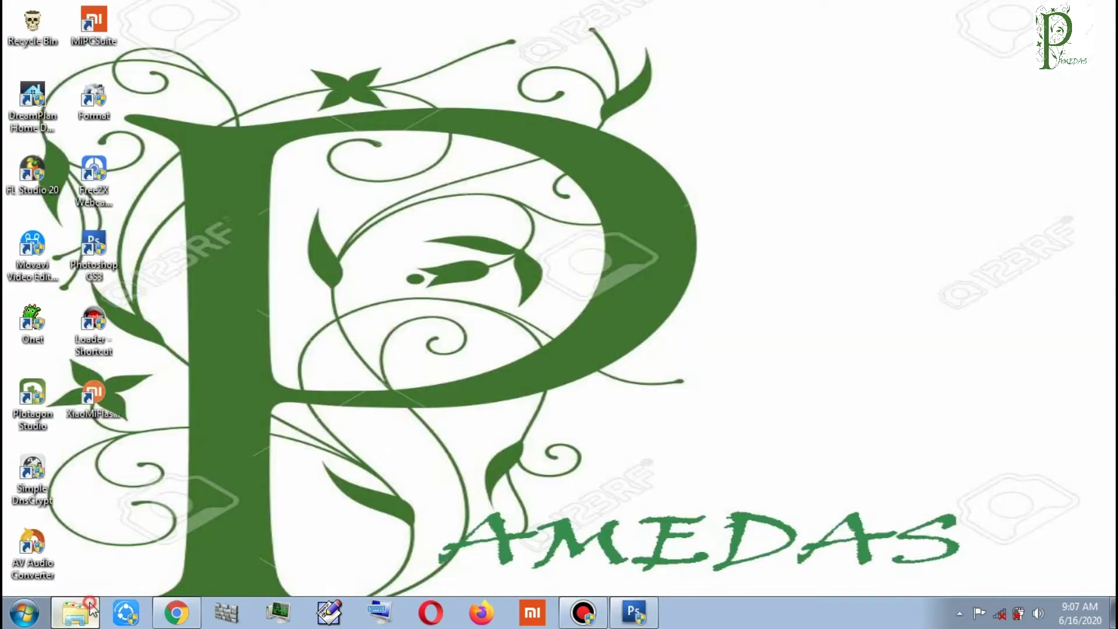
click(720, 116)
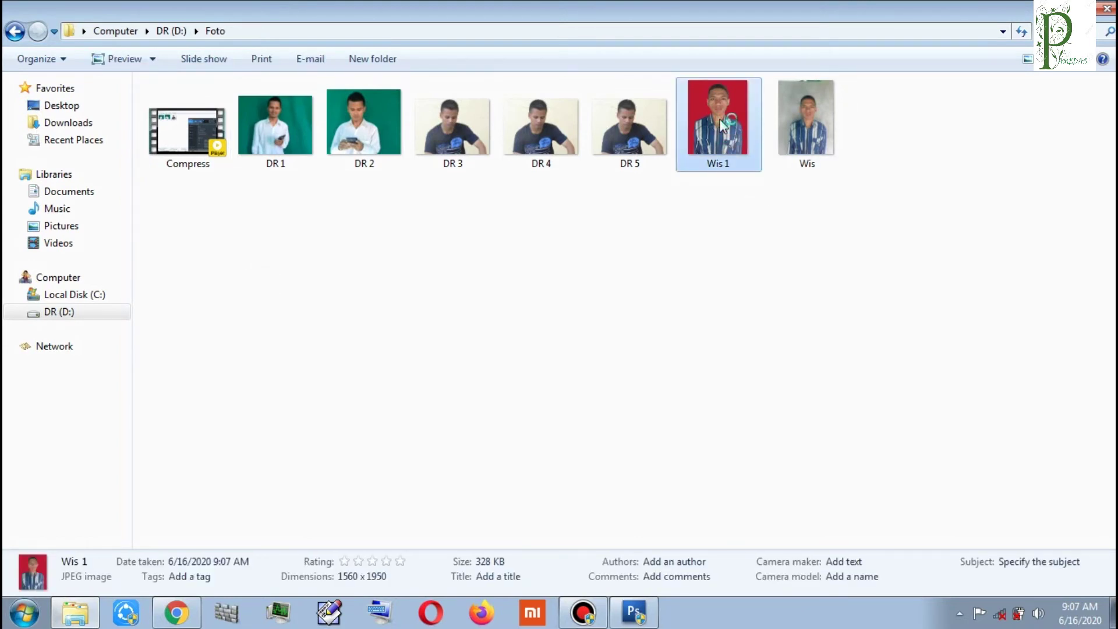
key(Return)
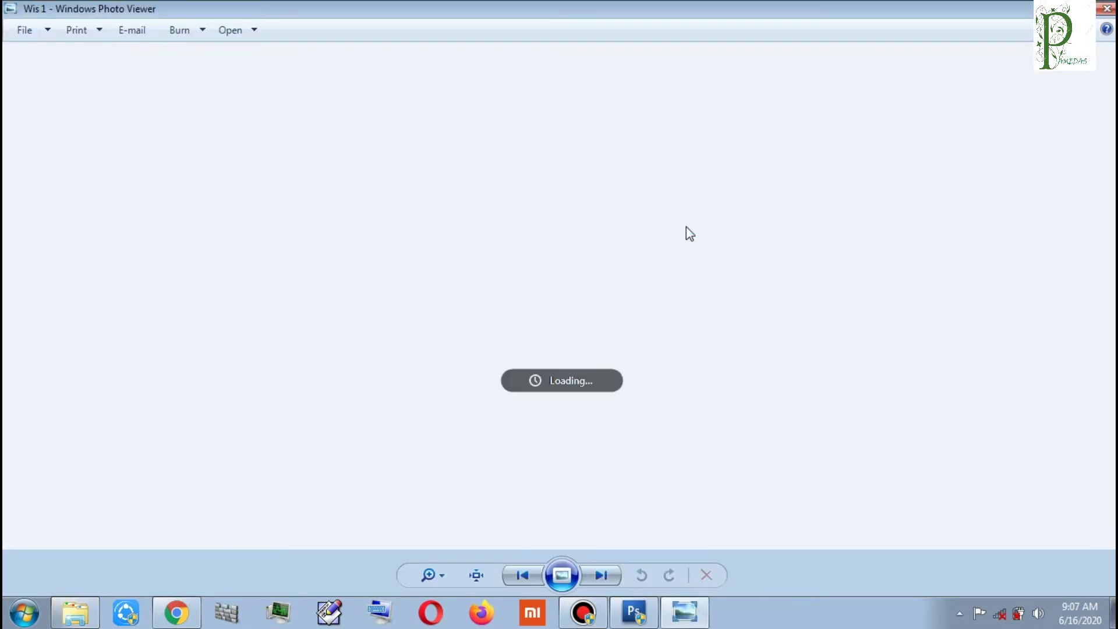
scroll(645, 178, up, 1)
scroll(648, 176, down, 1)
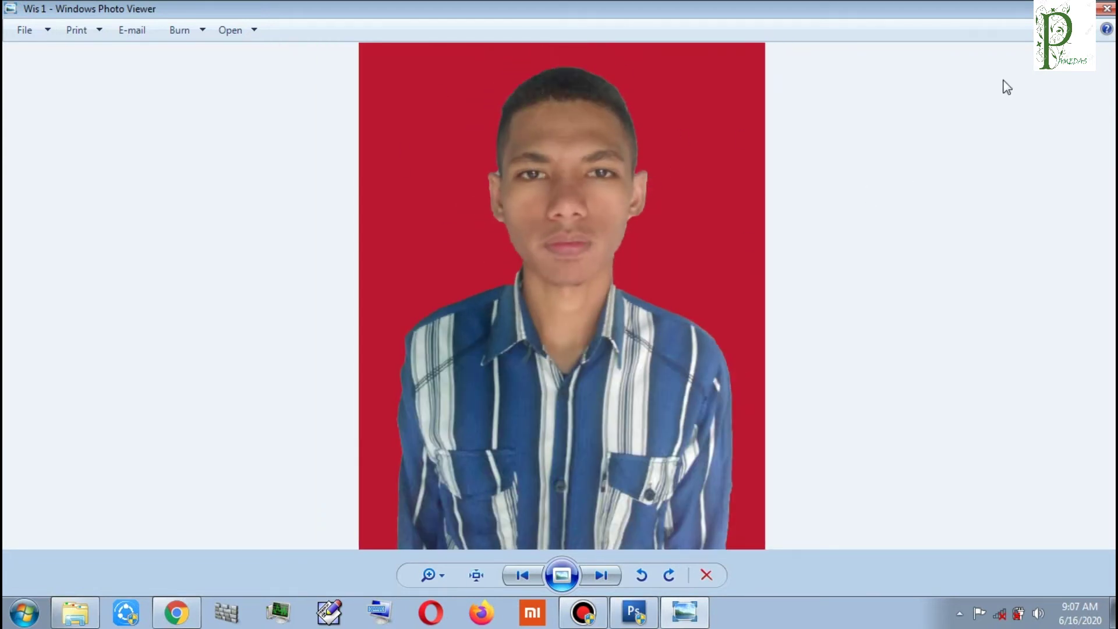
click(1107, 9)
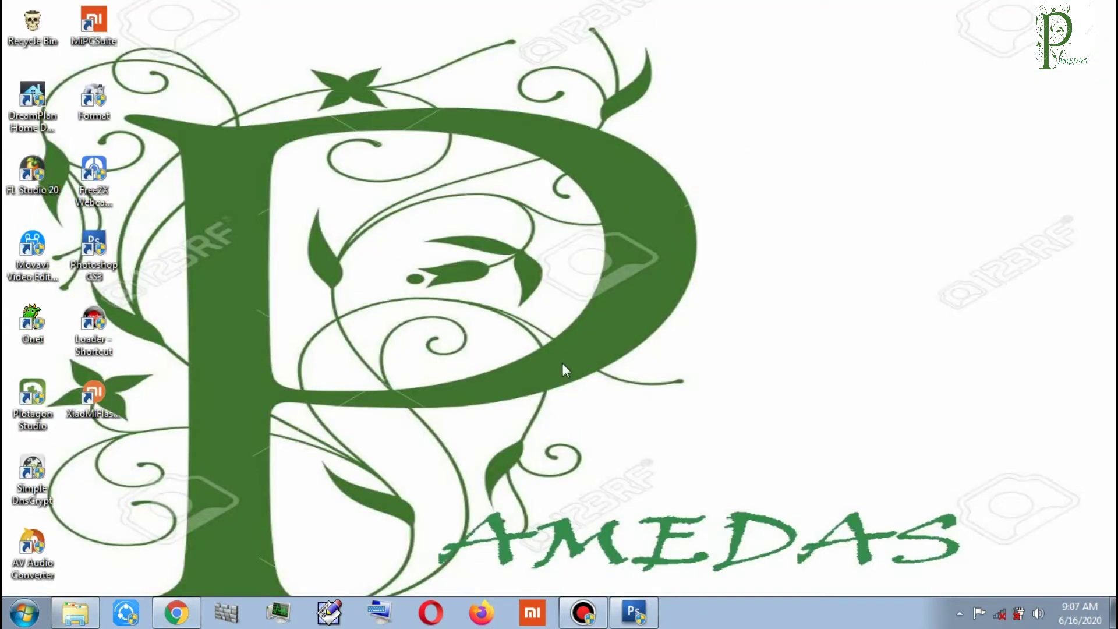
click(641, 602)
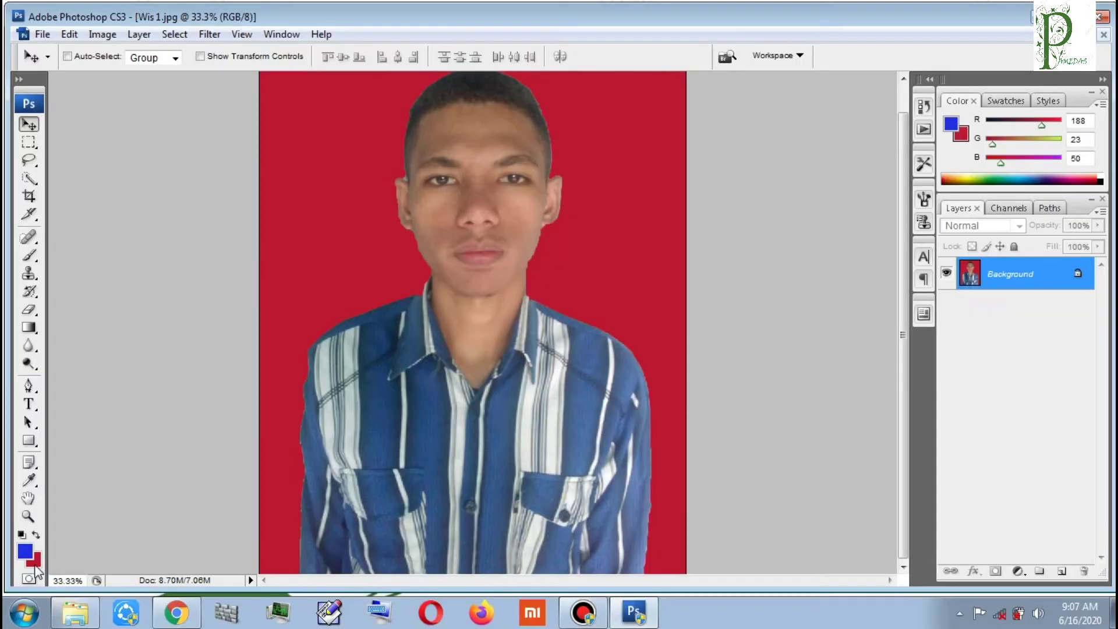
Set the background colour to bright blue 3213eb (RGB 50, 19, 235)
click(35, 561)
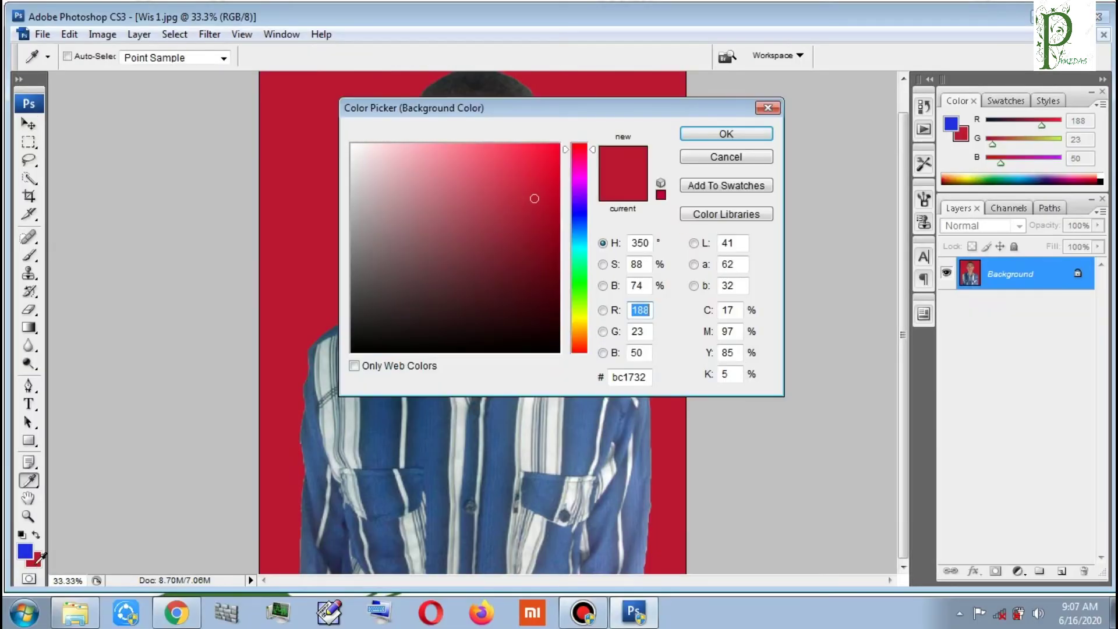
click(579, 207)
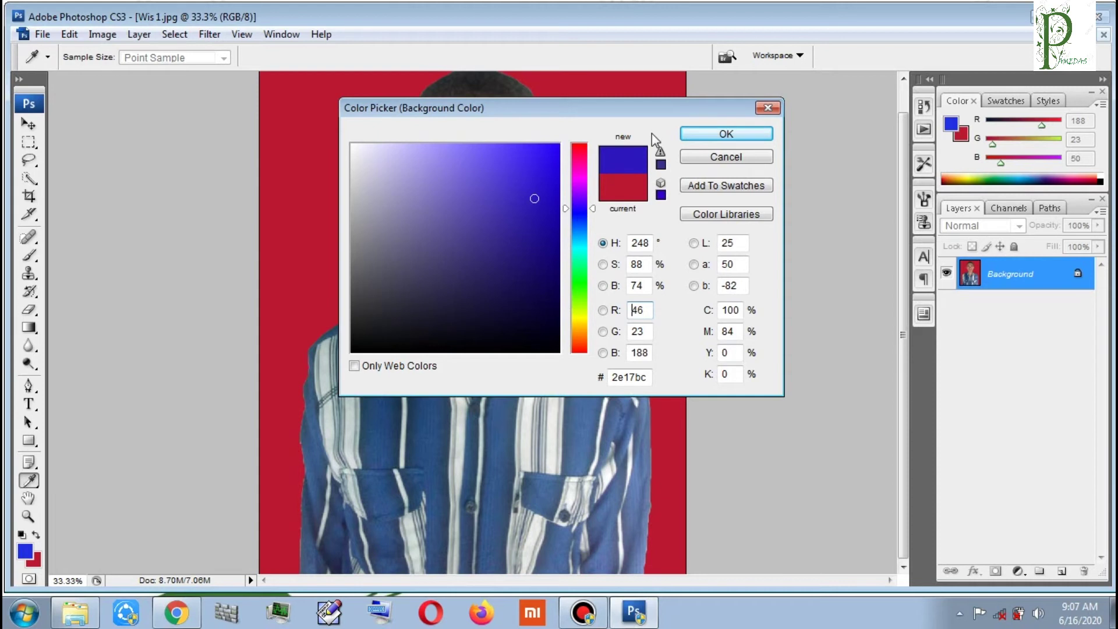
drag(531, 195, 542, 159)
click(725, 134)
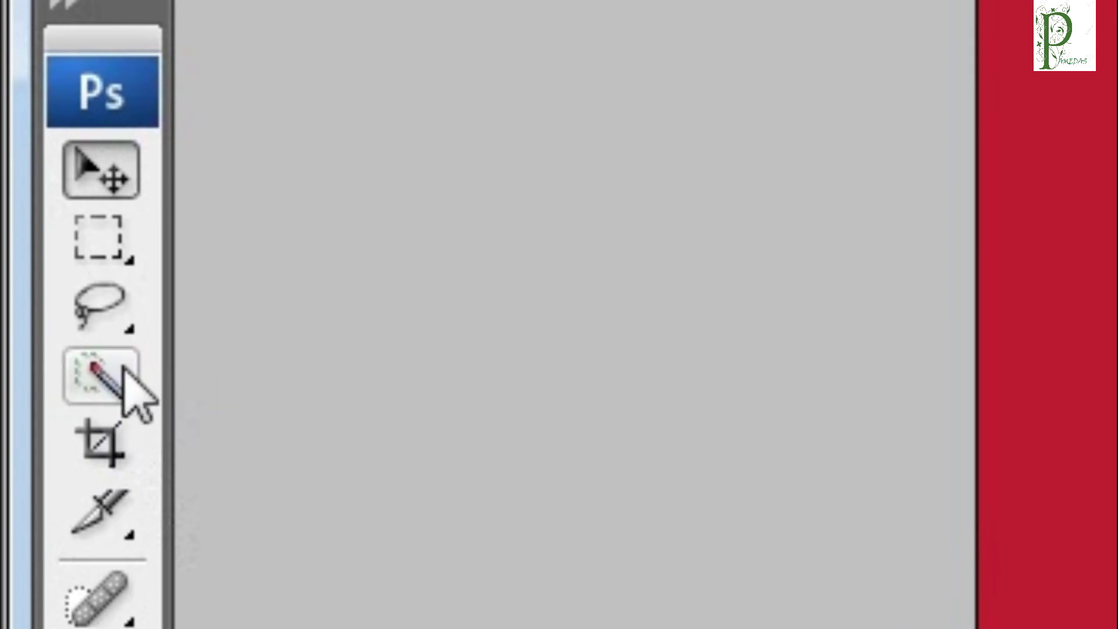
Quick-select the red backdrop left, above and right of the person, and fill it blue
click(117, 370)
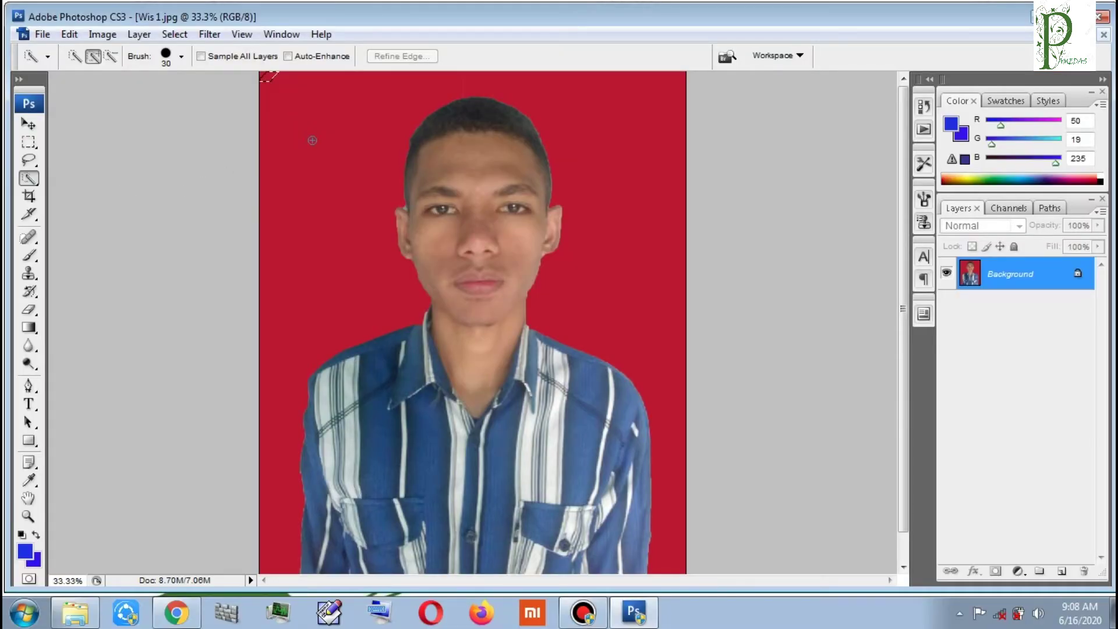
drag(323, 165, 323, 199)
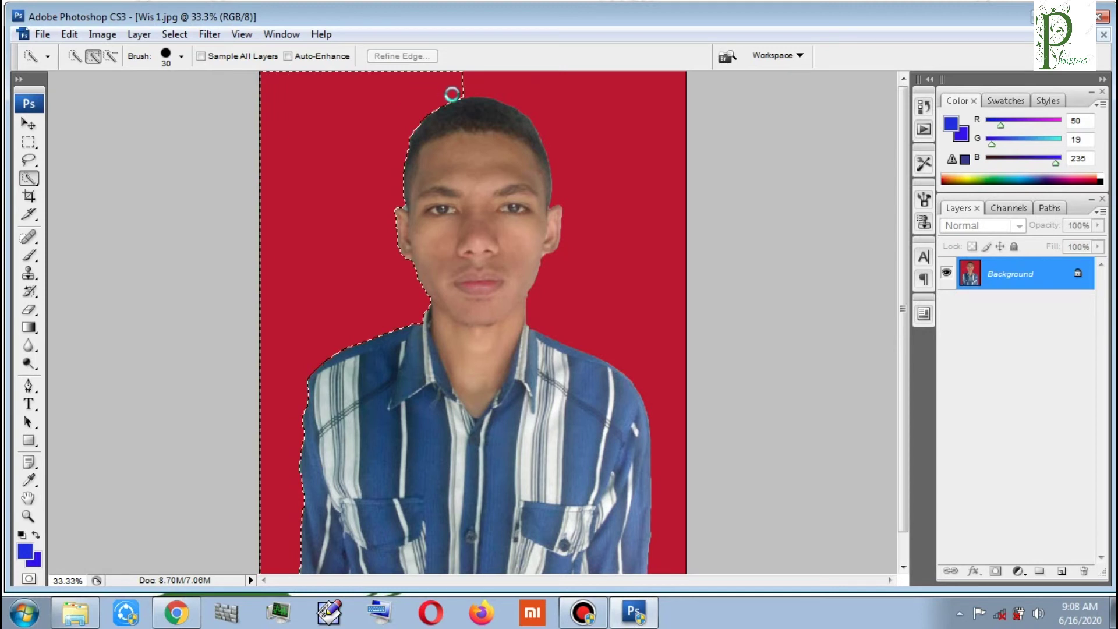
drag(451, 94, 457, 94)
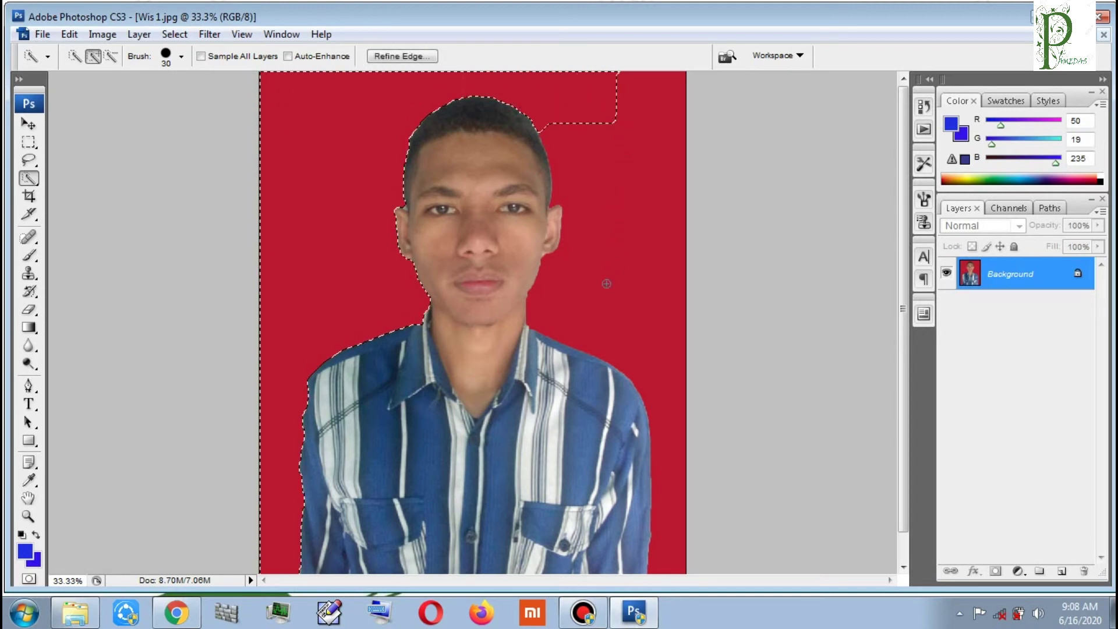
drag(608, 294, 638, 326)
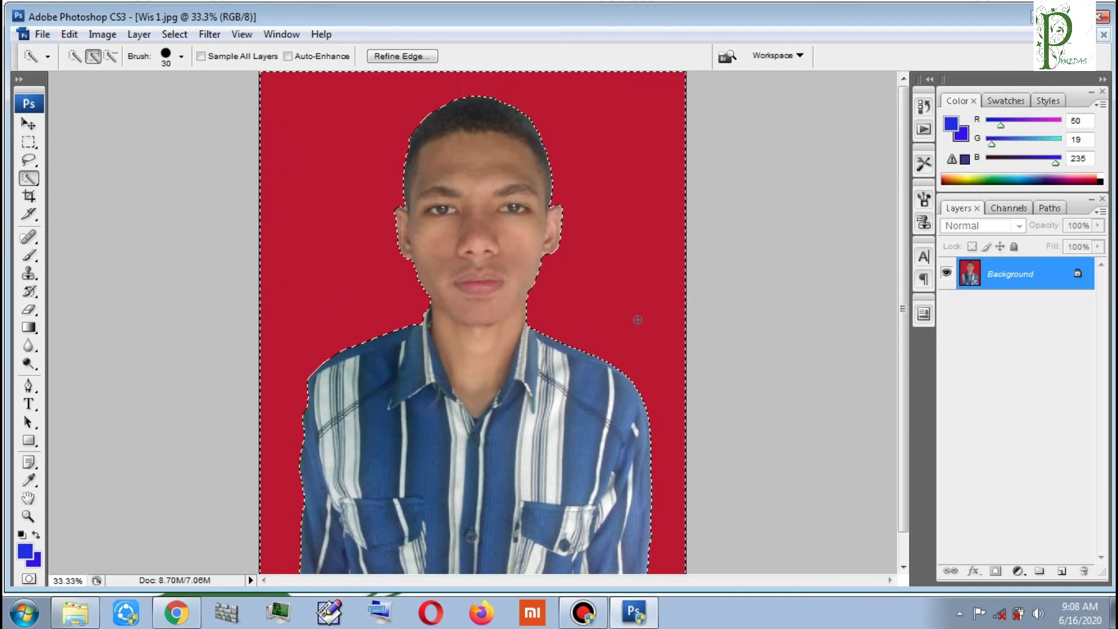
key(alt+BackSpace)
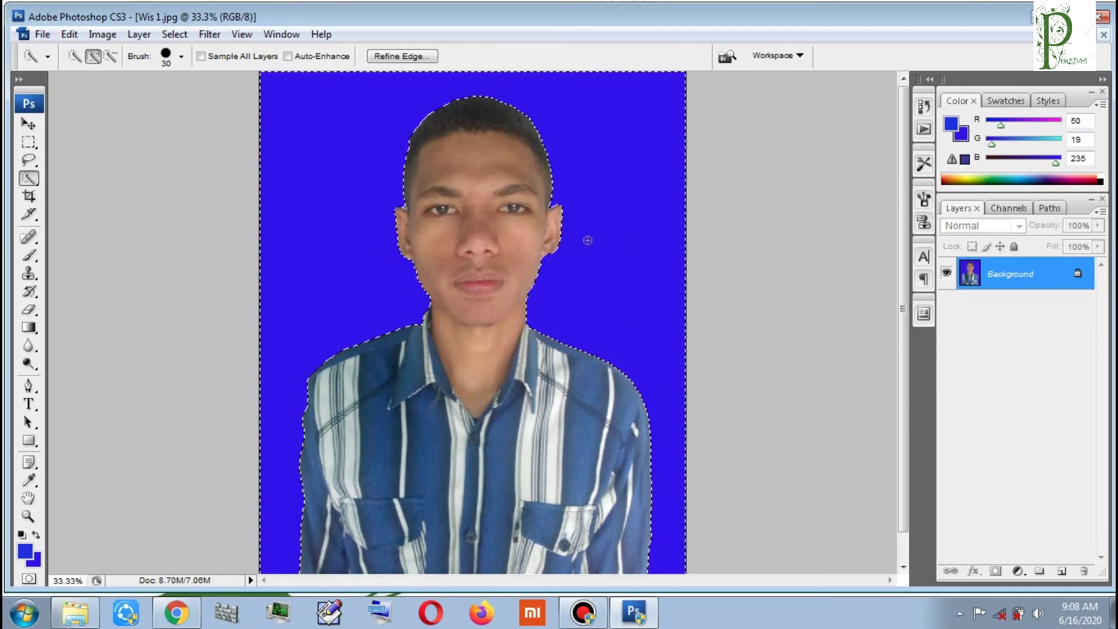
click(29, 125)
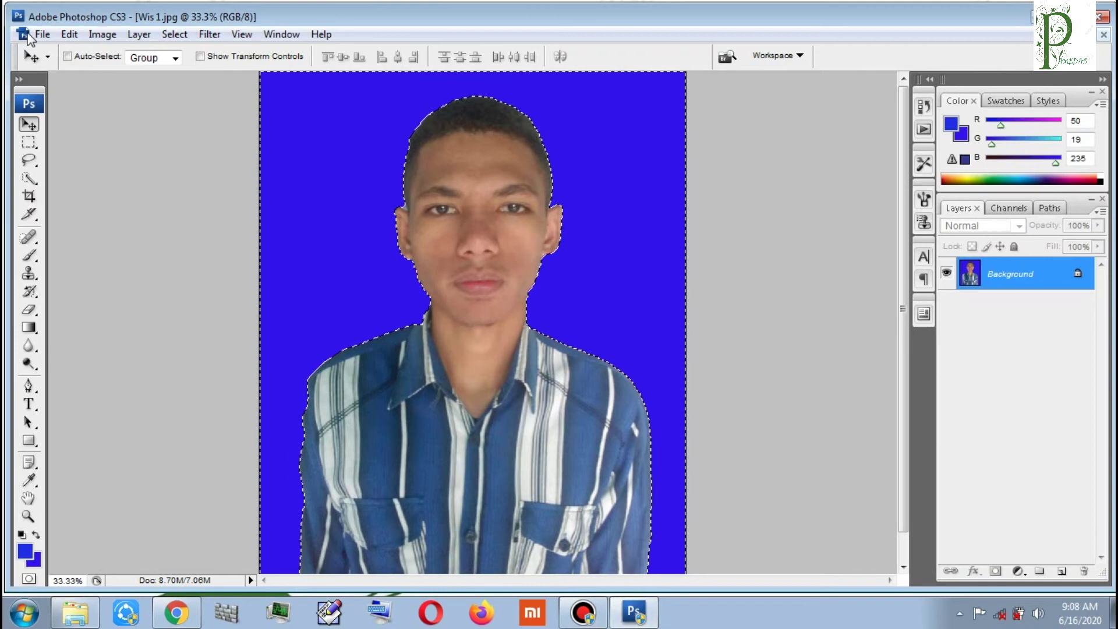
Save the image as a new file named Wis 2
click(42, 35)
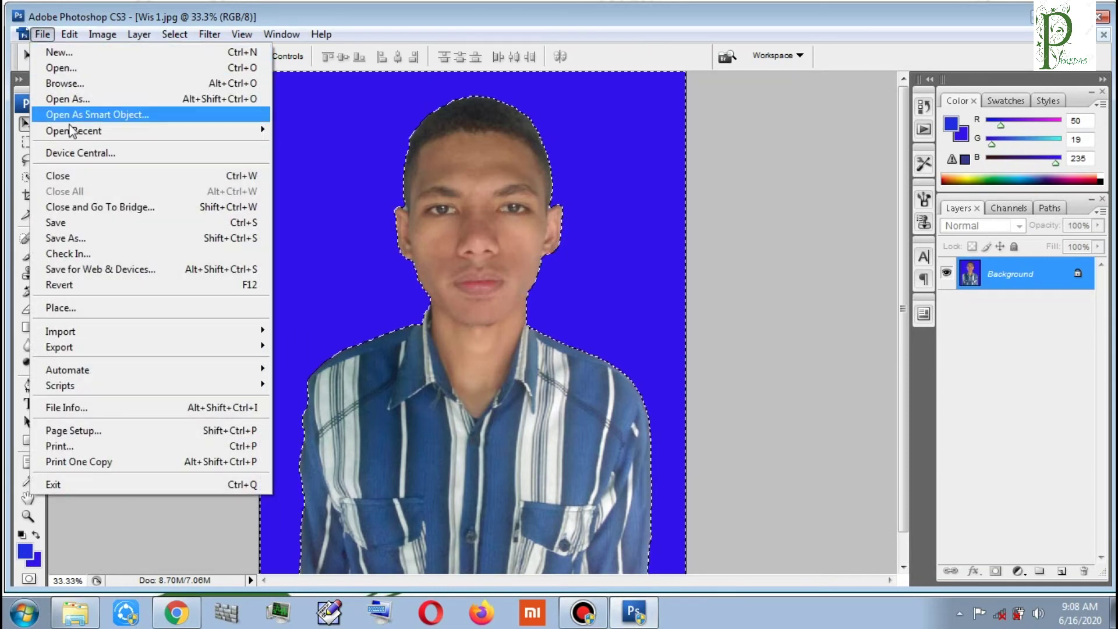
click(82, 240)
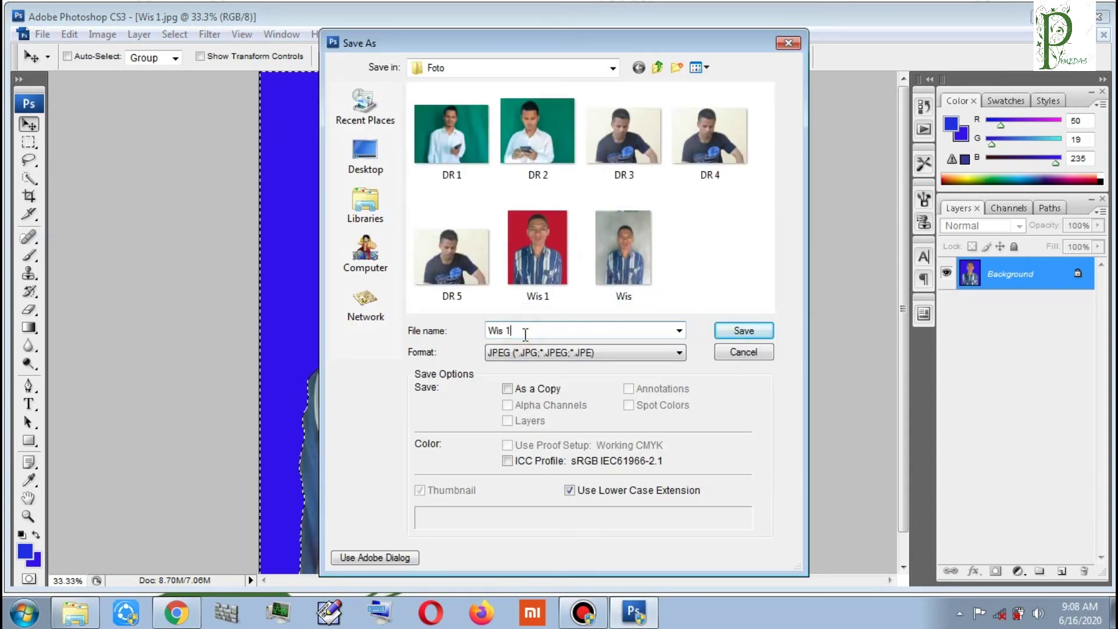
key(BackSpace)
text(2)
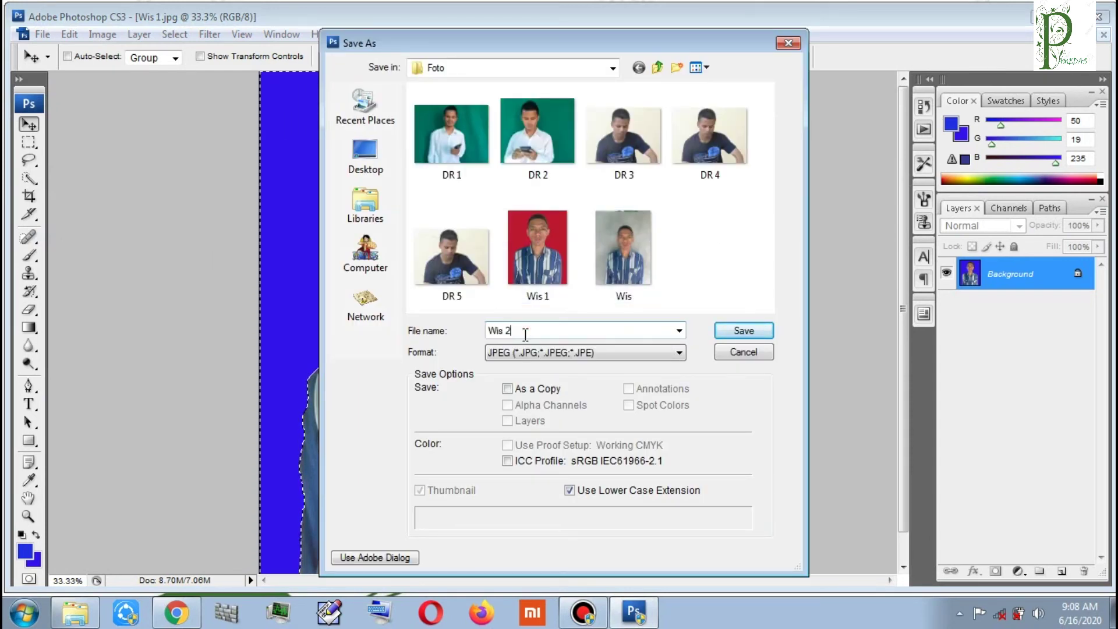
click(734, 330)
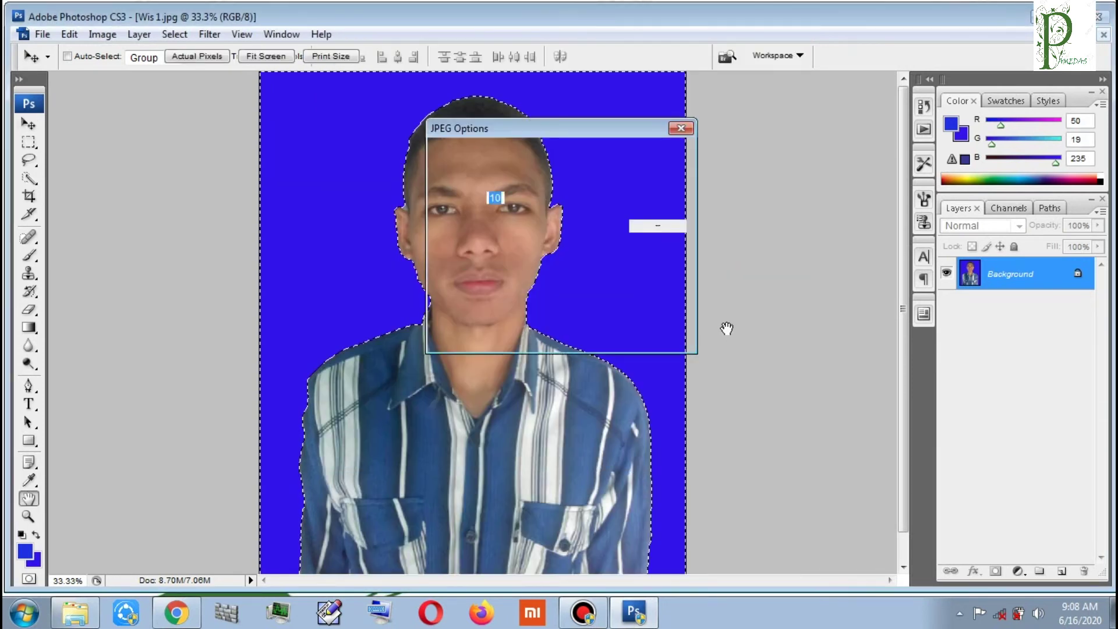
Set the JPEG quality to High (8) and finish saving
click(585, 199)
click(586, 201)
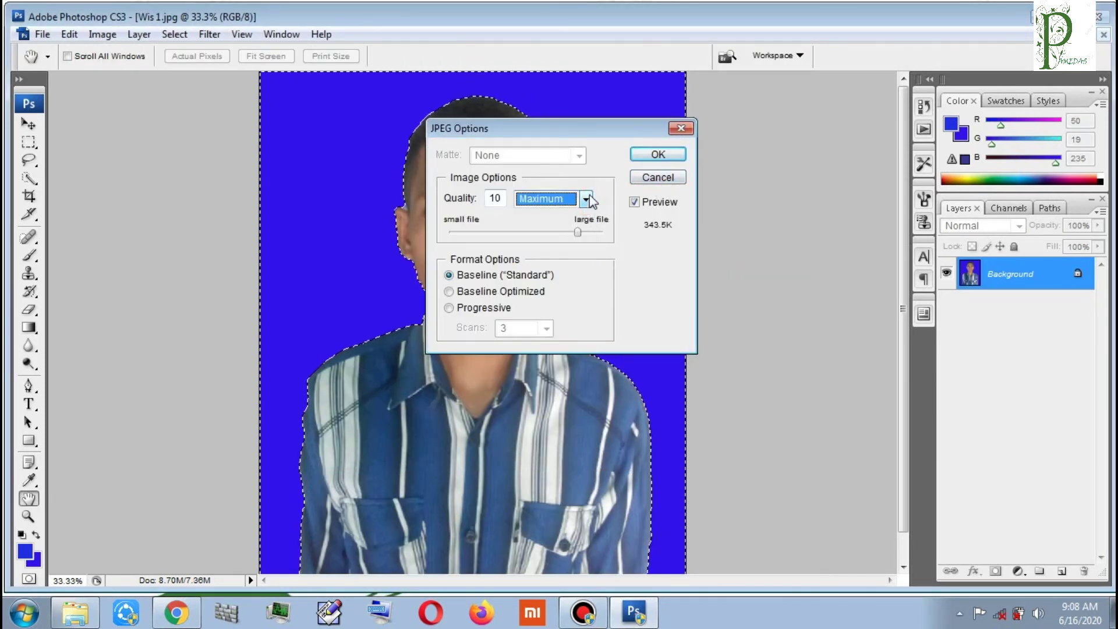
click(585, 204)
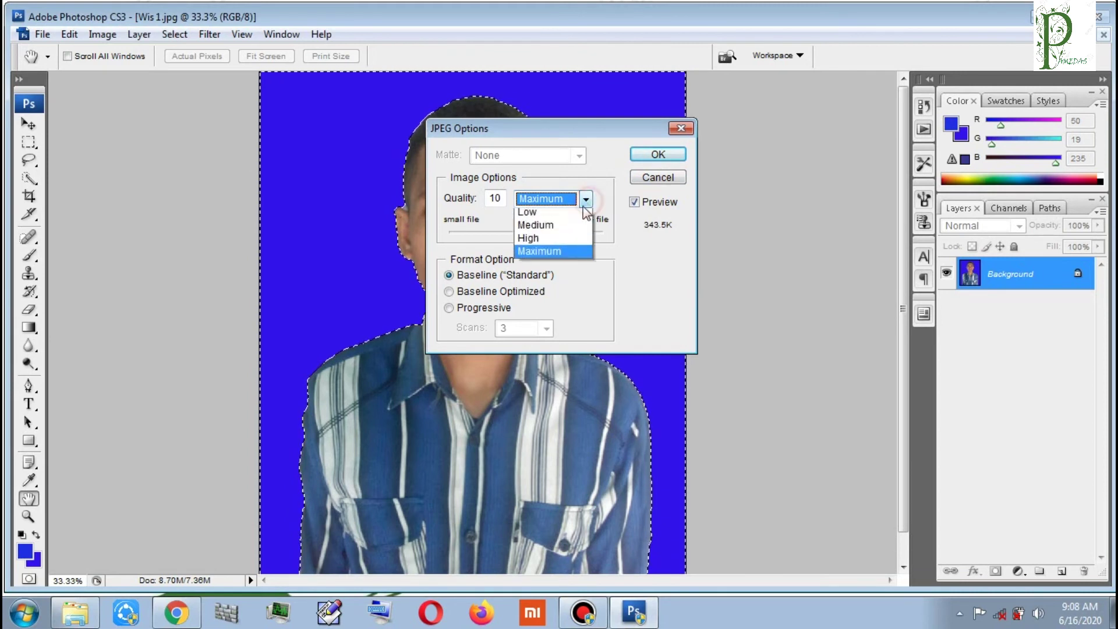
click(568, 238)
click(657, 154)
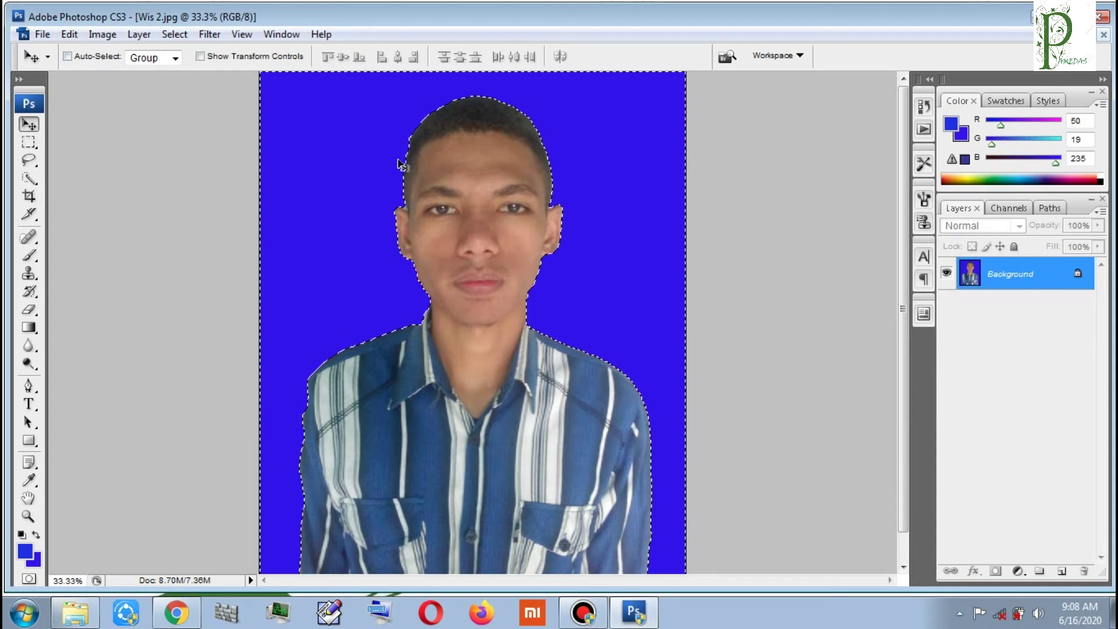
Open the D:\Foto folder and view the Wis 2 portrait in Windows Photo Viewer
click(1042, 16)
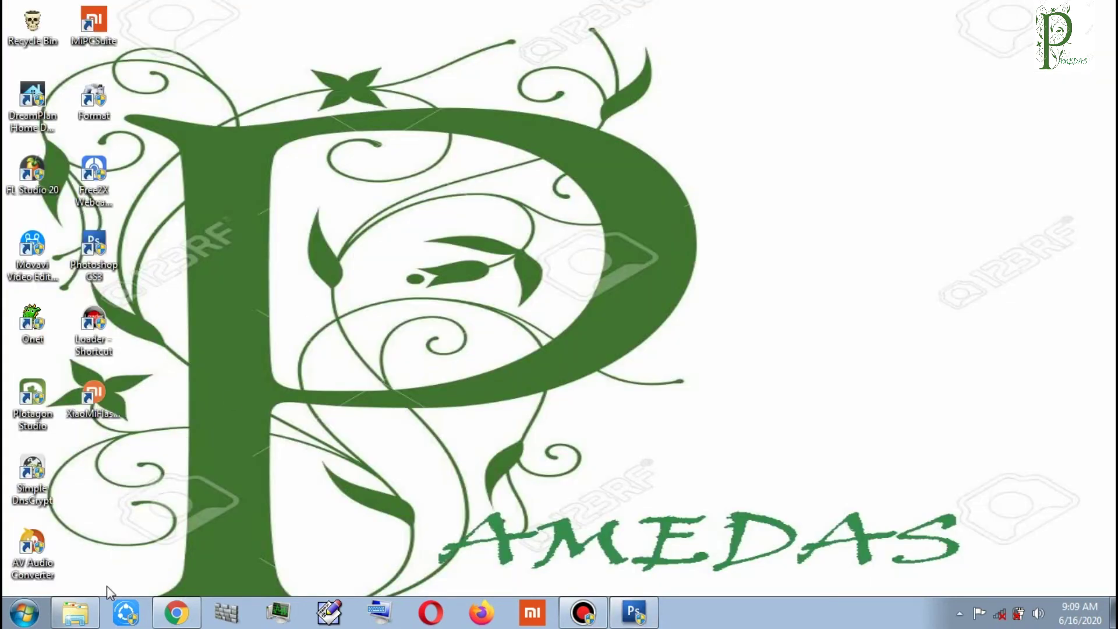
click(77, 611)
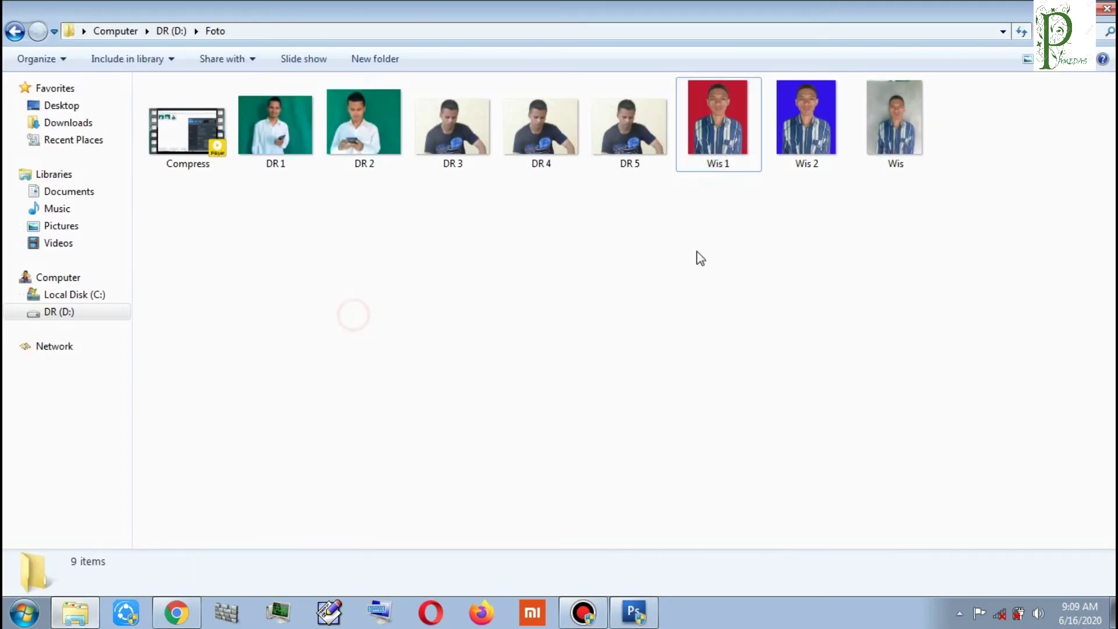
click(801, 128)
click(715, 131)
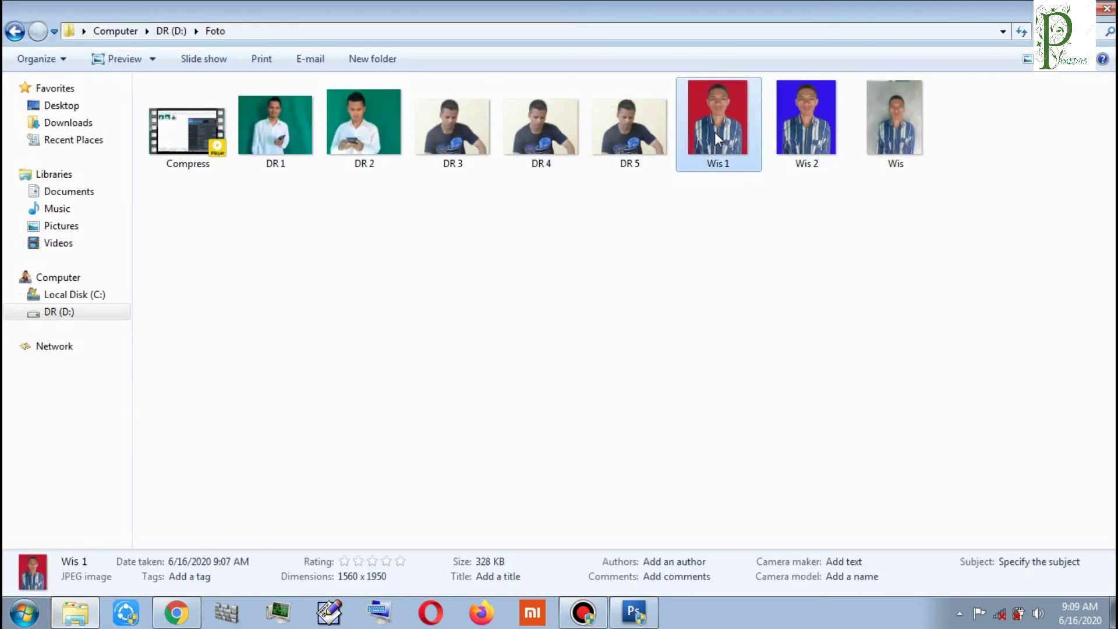
click(801, 140)
double_click(822, 118)
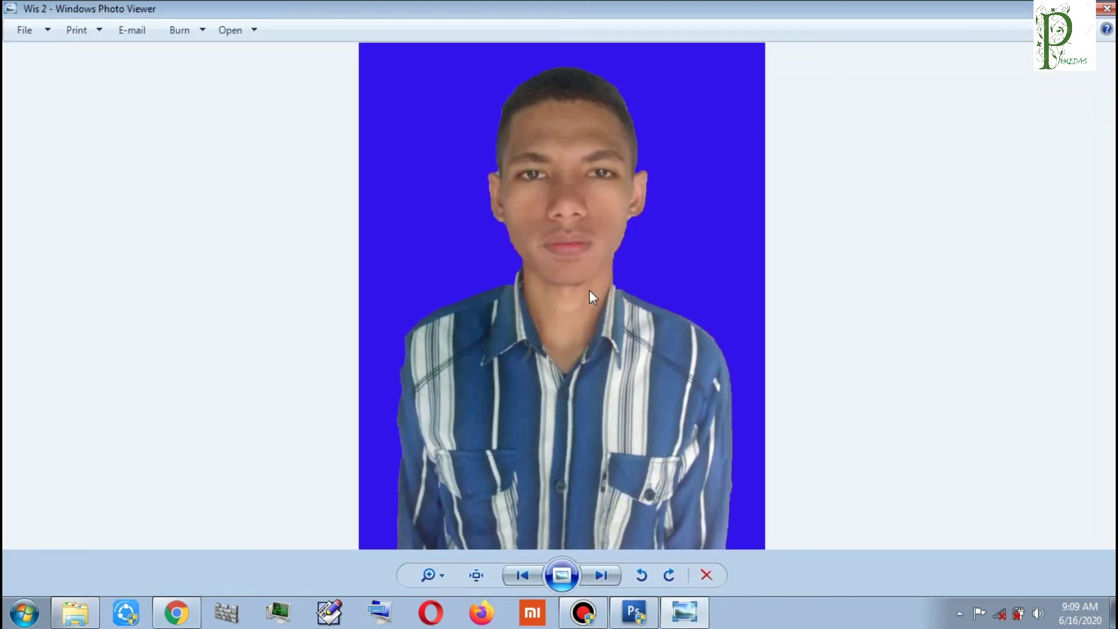
Compare the blue Wis 2 with the red Wis 1, then close the viewer and folder
scroll(589, 290, up, 2)
scroll(589, 290, down, 2)
click(526, 574)
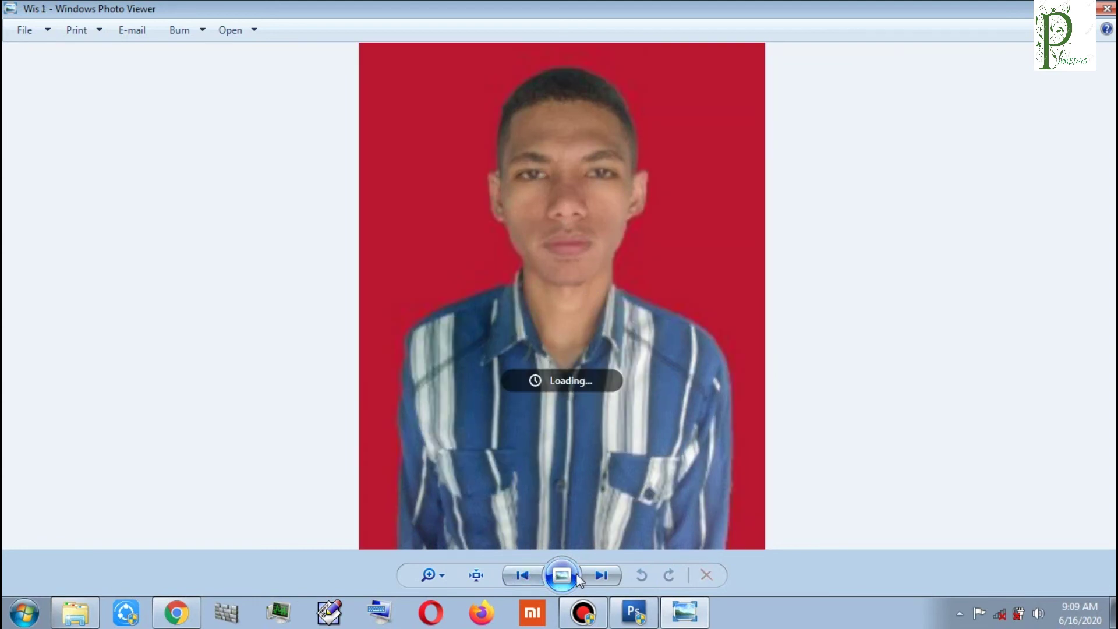
click(590, 575)
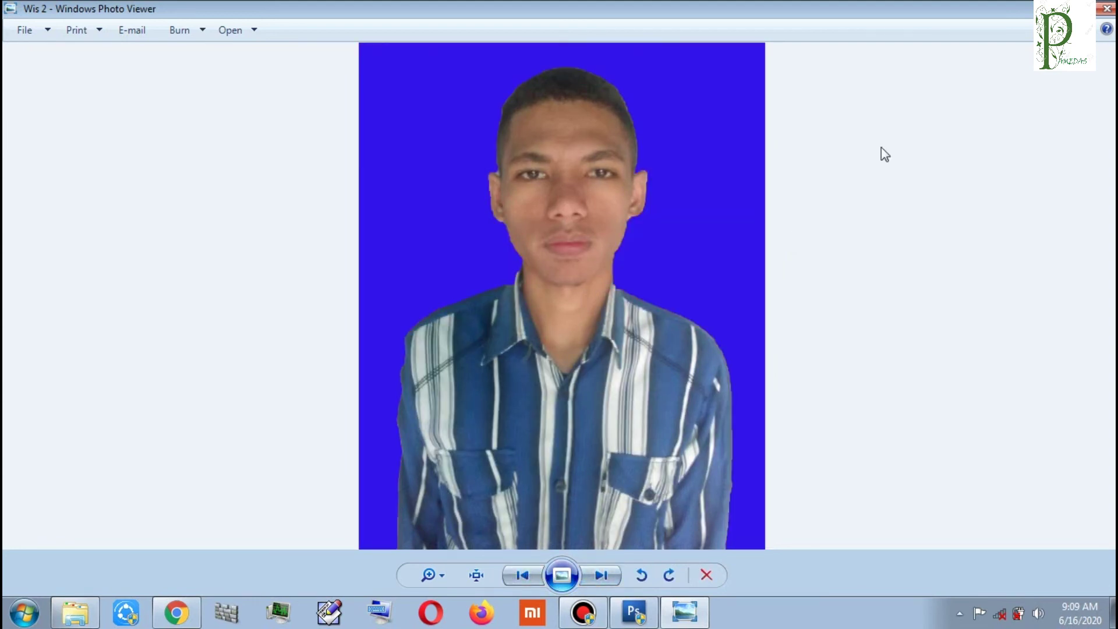
click(1106, 8)
click(732, 124)
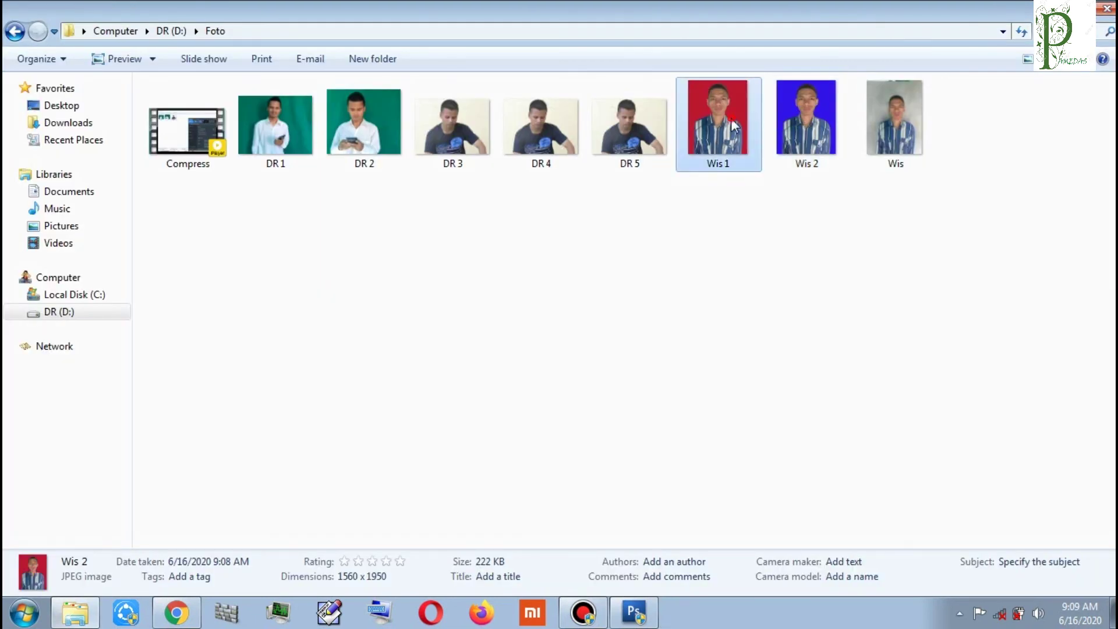
click(775, 121)
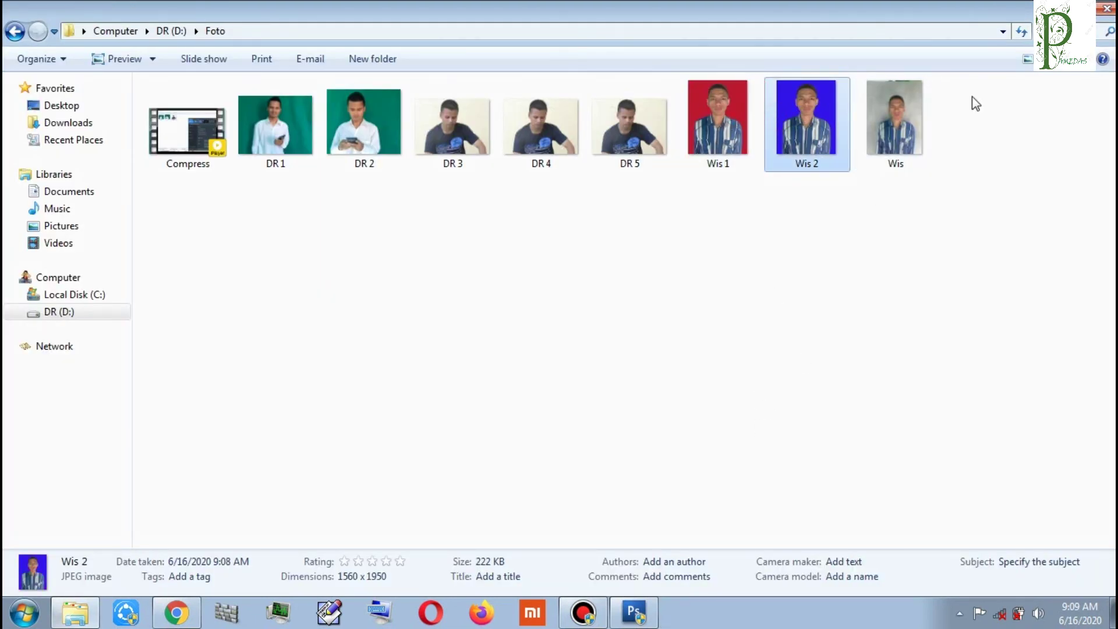
key(super+d)
Restore the Photoshop window showing the blue-background Wis 2.jpg
click(646, 596)
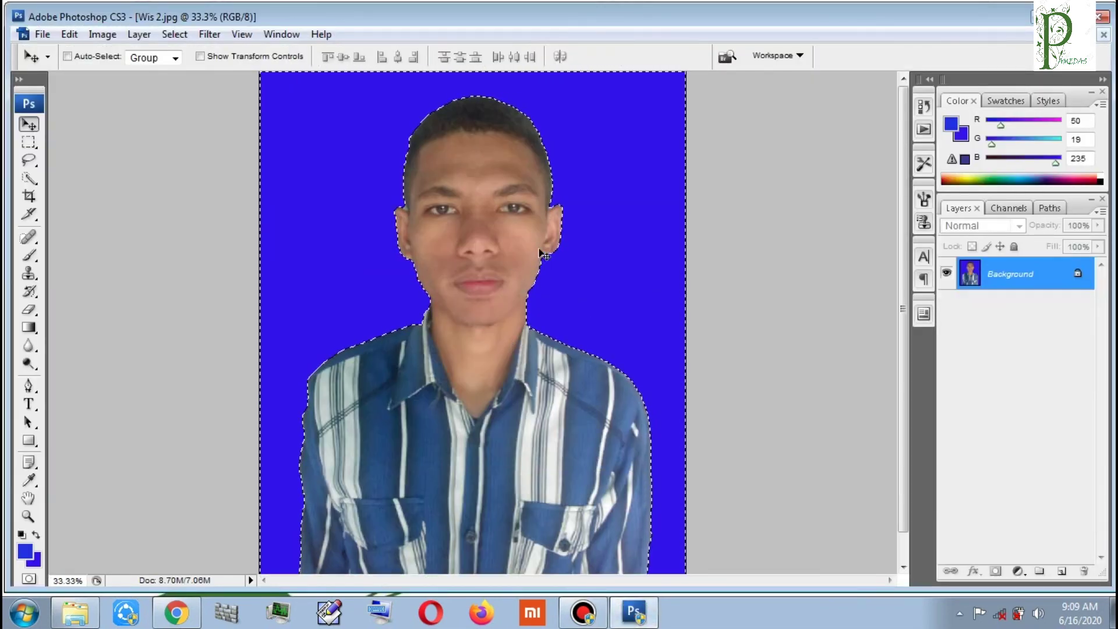